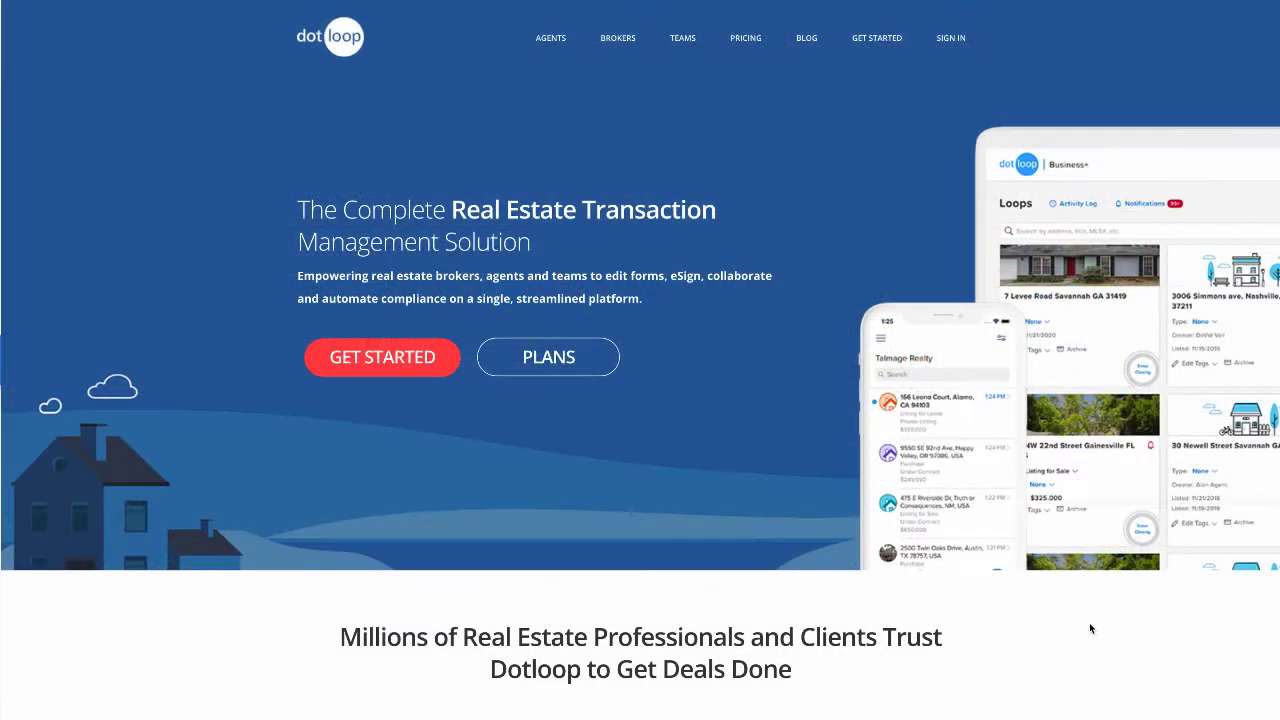
# Step: Enter dotloop and open the account settings for the C.A.R. Agent Profile
pyautogui.click(396, 357)
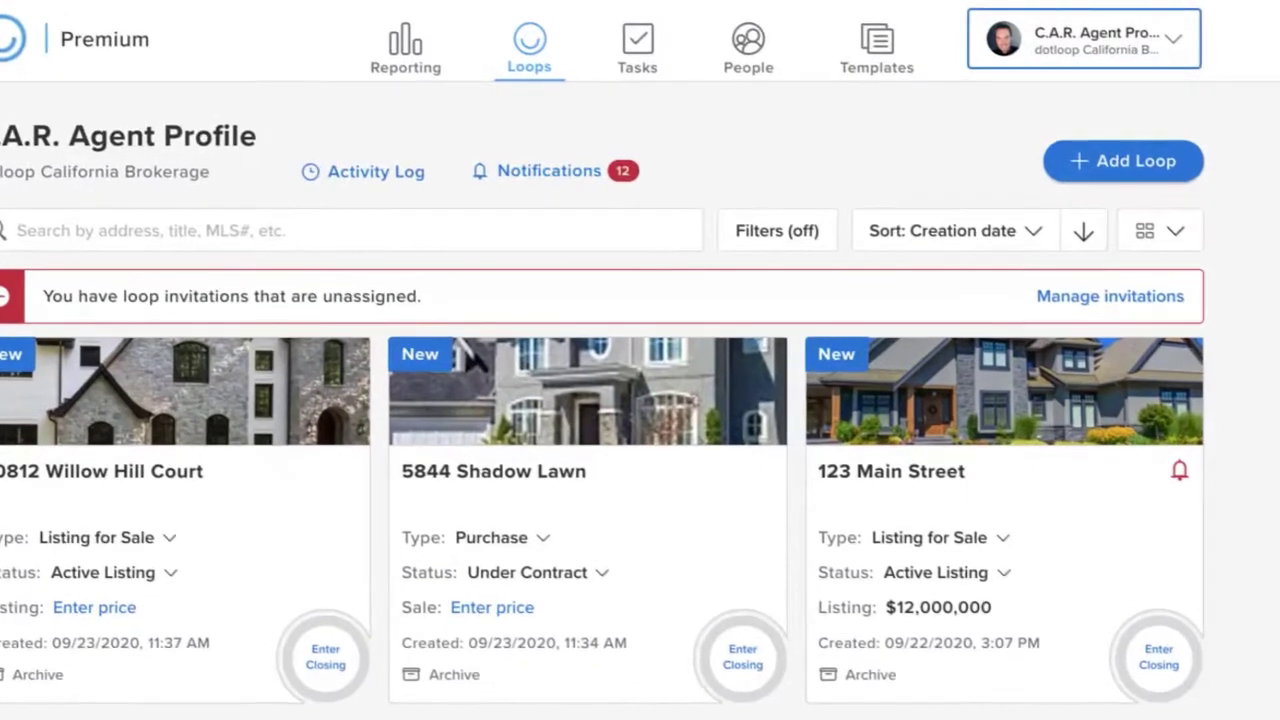
pyautogui.click(1052, 37)
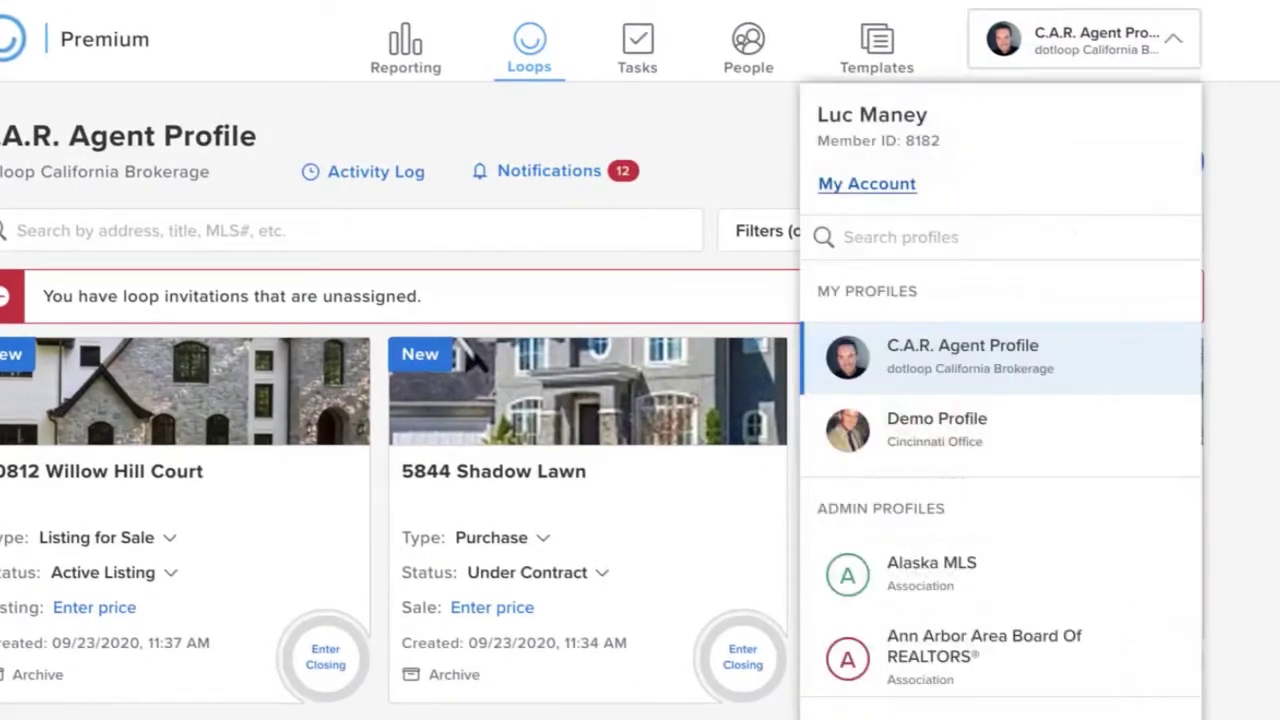
pyautogui.click(866, 184)
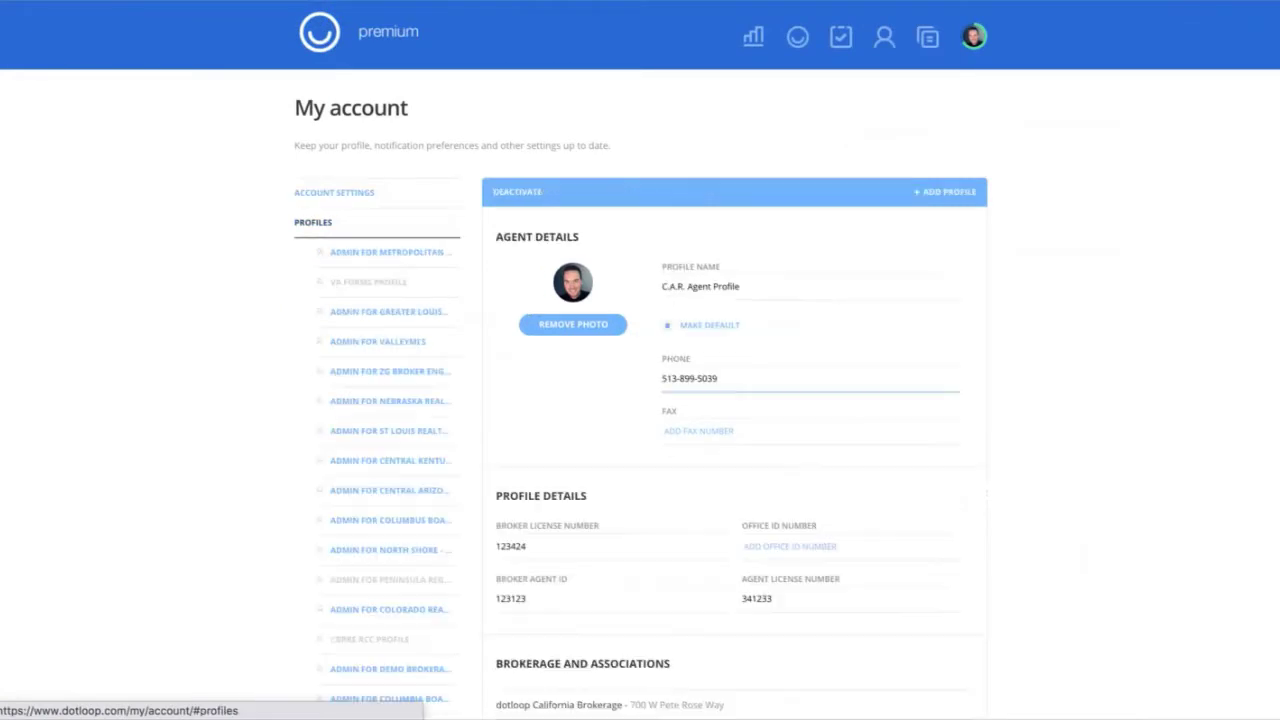
# Step: Start adding an association to the agent profile and search for "california ass"
pyautogui.scroll(-5, 640, 400)
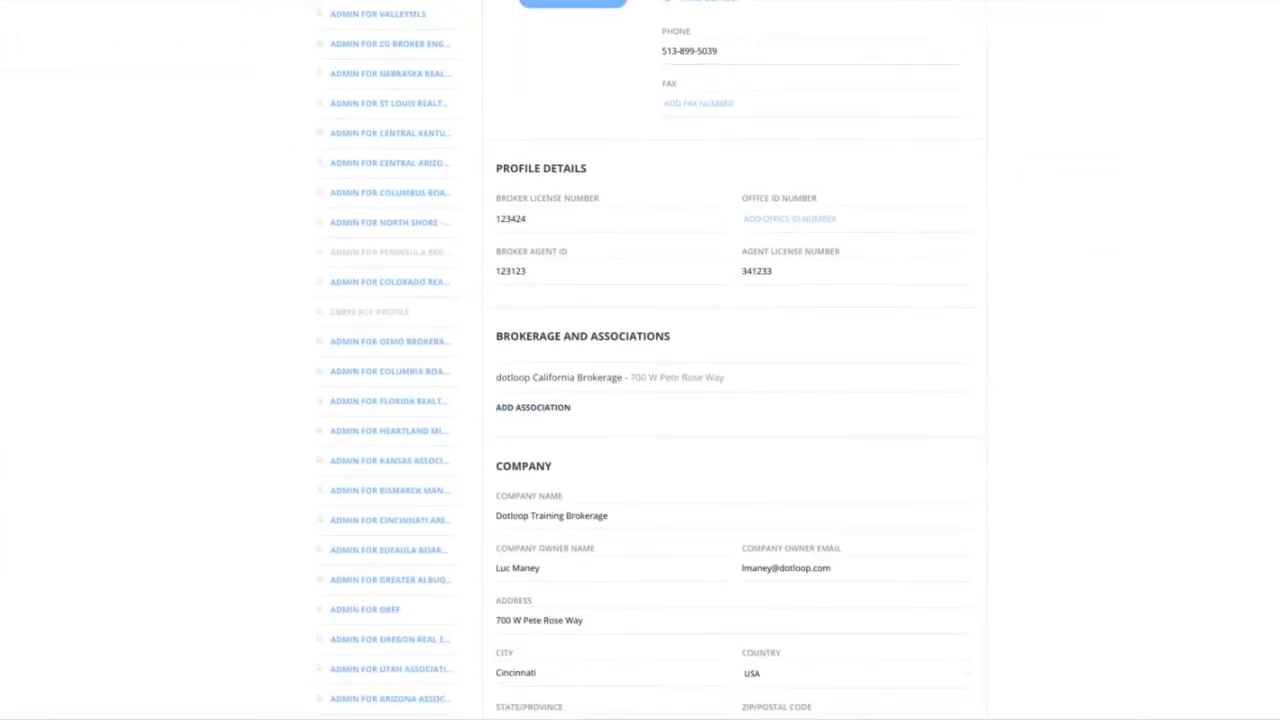
pyautogui.click(533, 408)
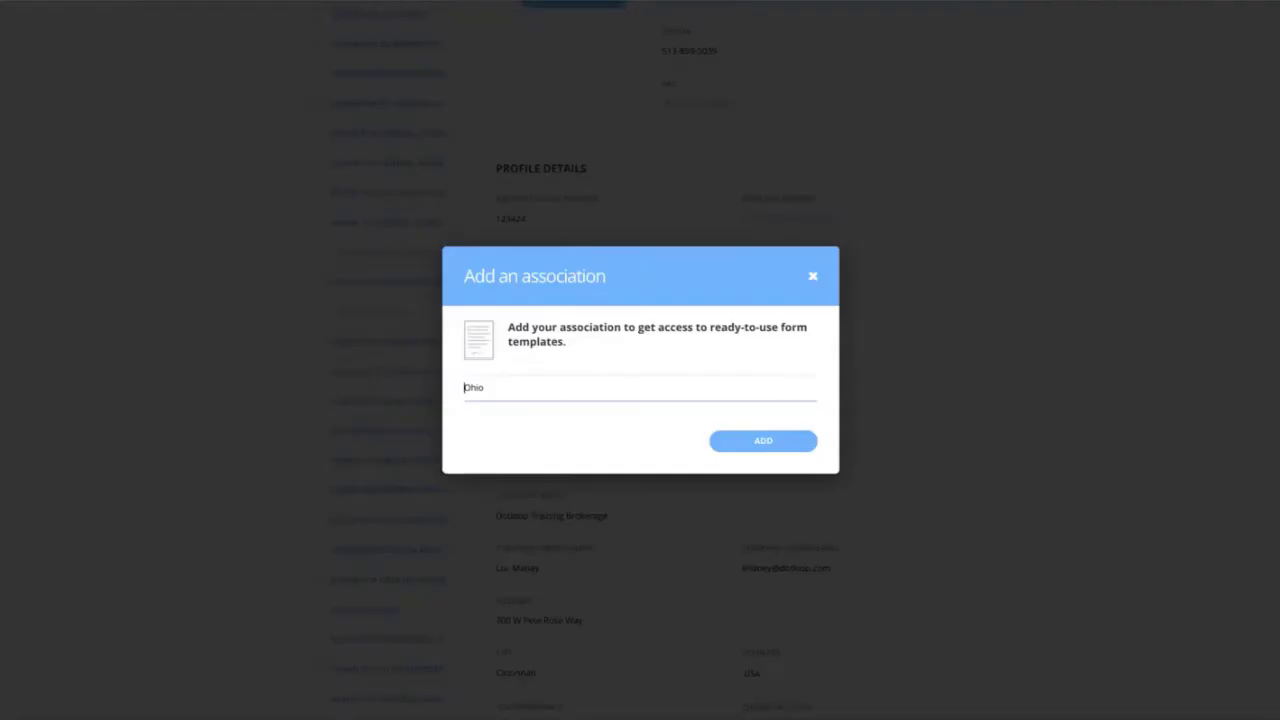
pyautogui.doubleClick(474, 280)
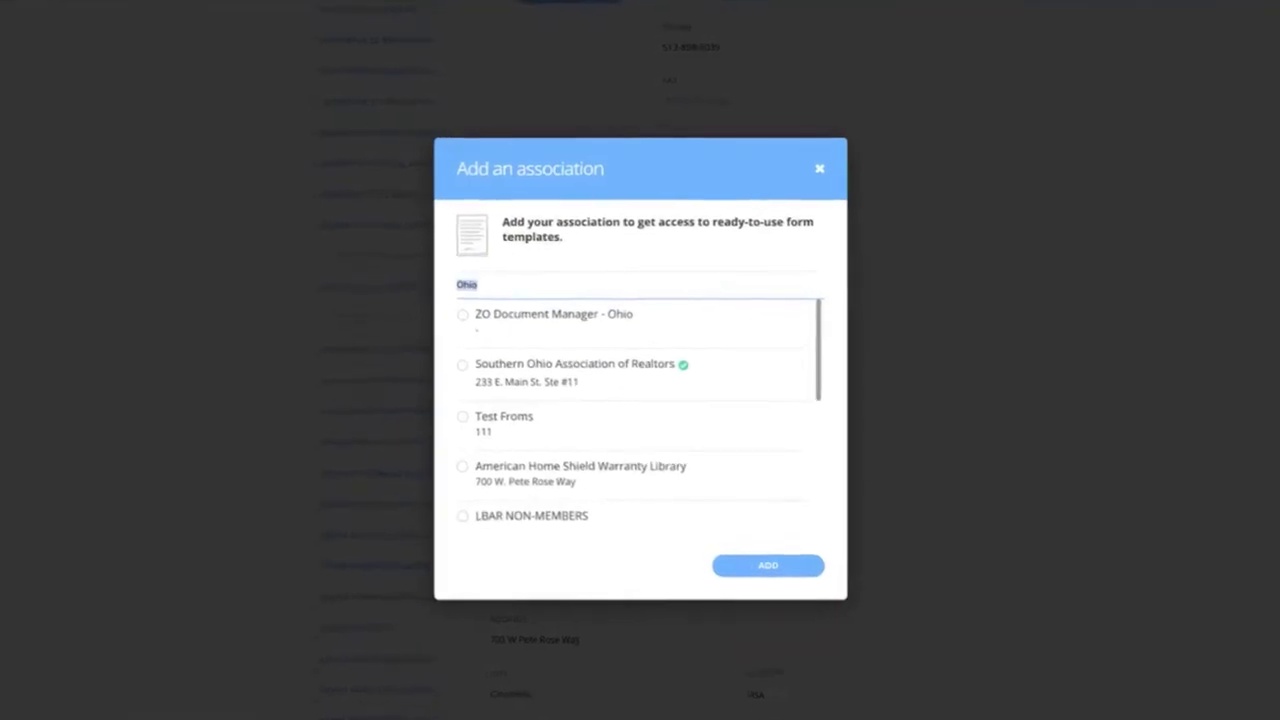
pyautogui.write('california a')
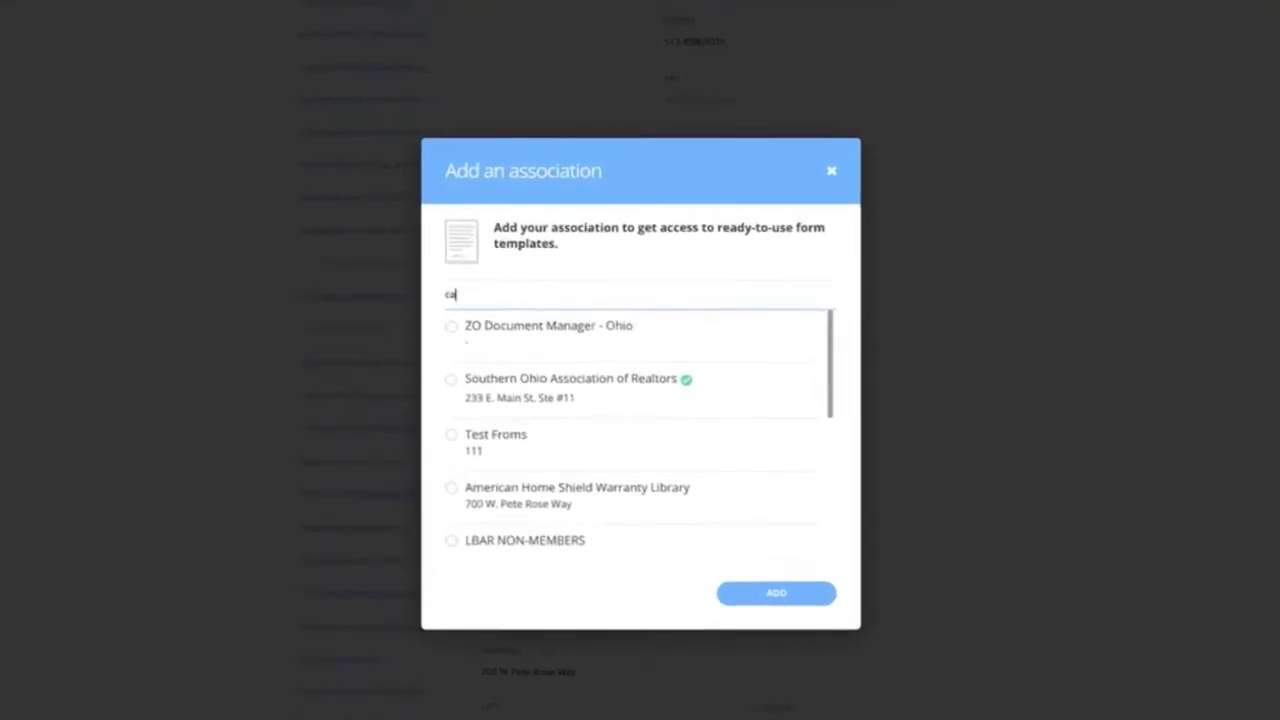
pyautogui.write('ss')
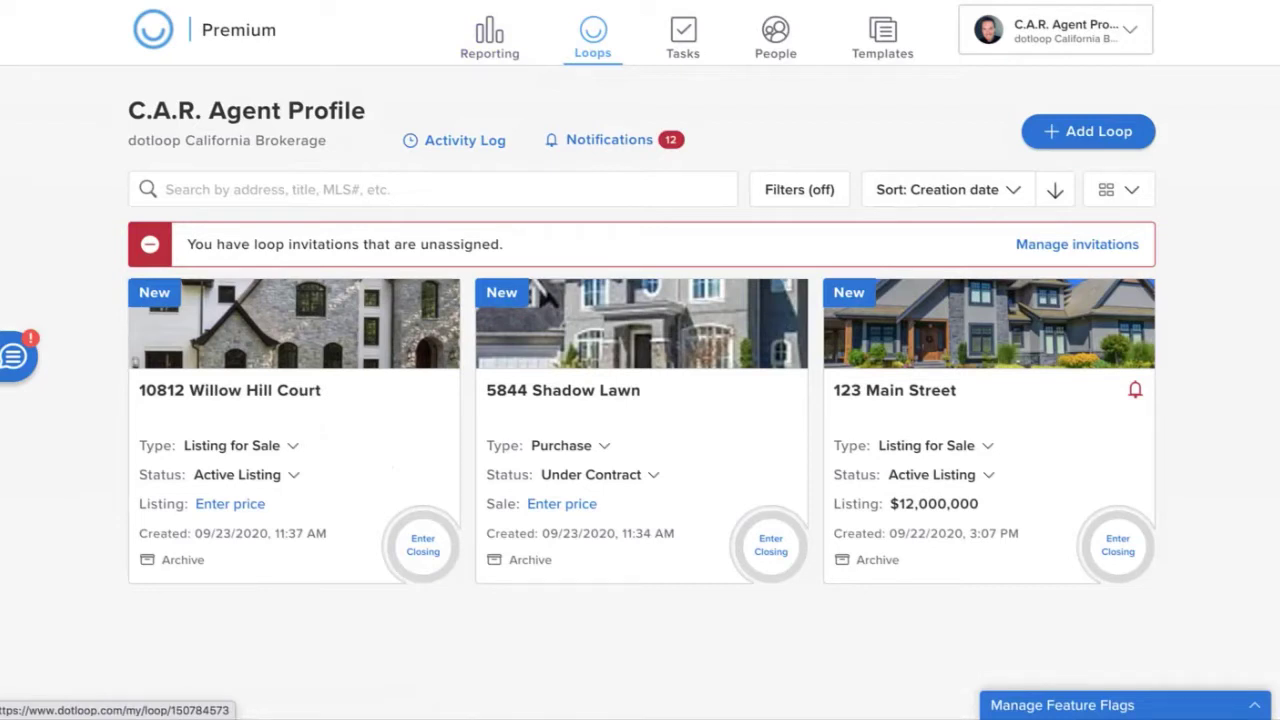
# Step: Open the $12,000,000 listing loop, review its transaction type, status and people details, and return to the loop overview
pyautogui.click(895, 391)
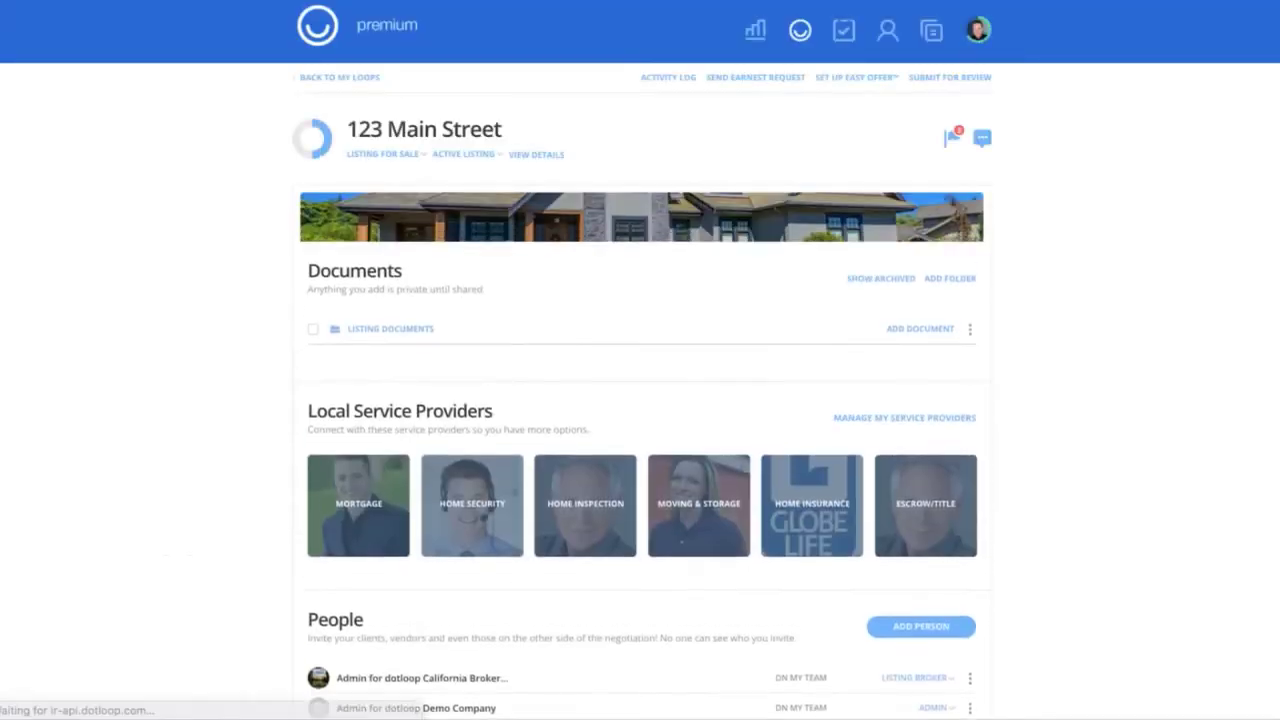
pyautogui.scroll(-2, 640, 400)
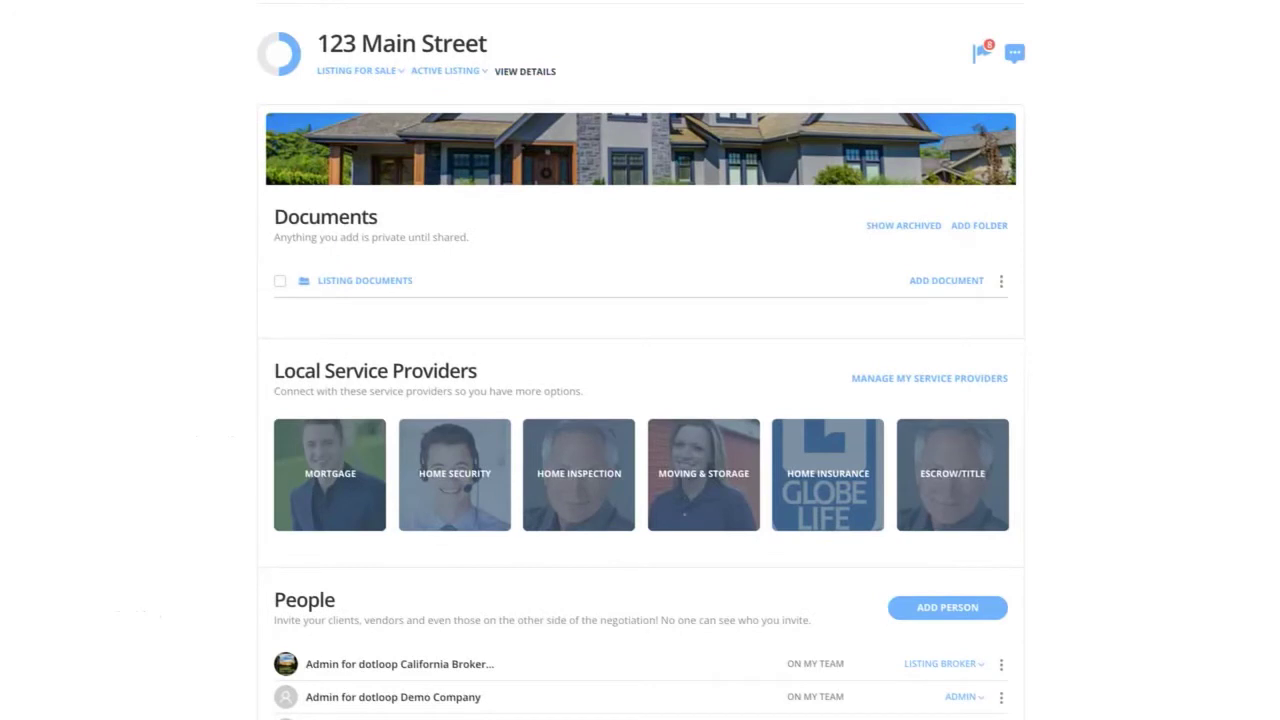
pyautogui.click(525, 71)
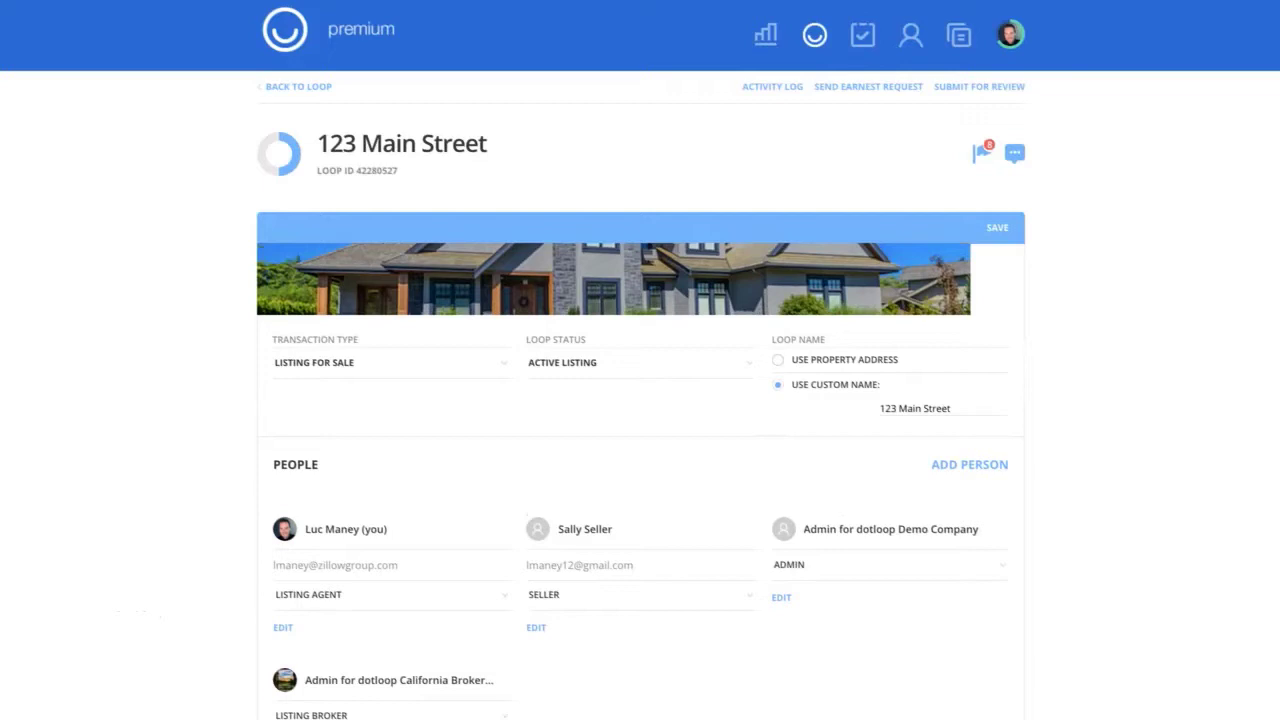
pyautogui.scroll(-1, 640, 400)
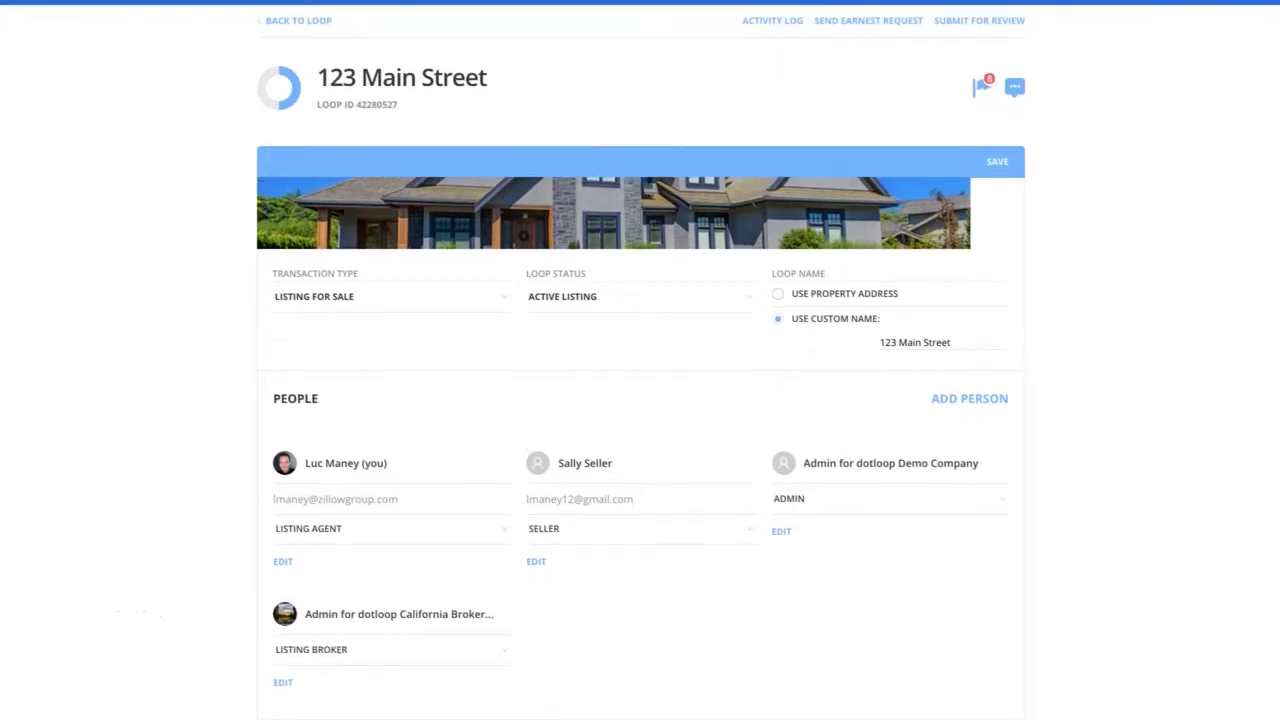
pyautogui.scroll(-1, 640, 400)
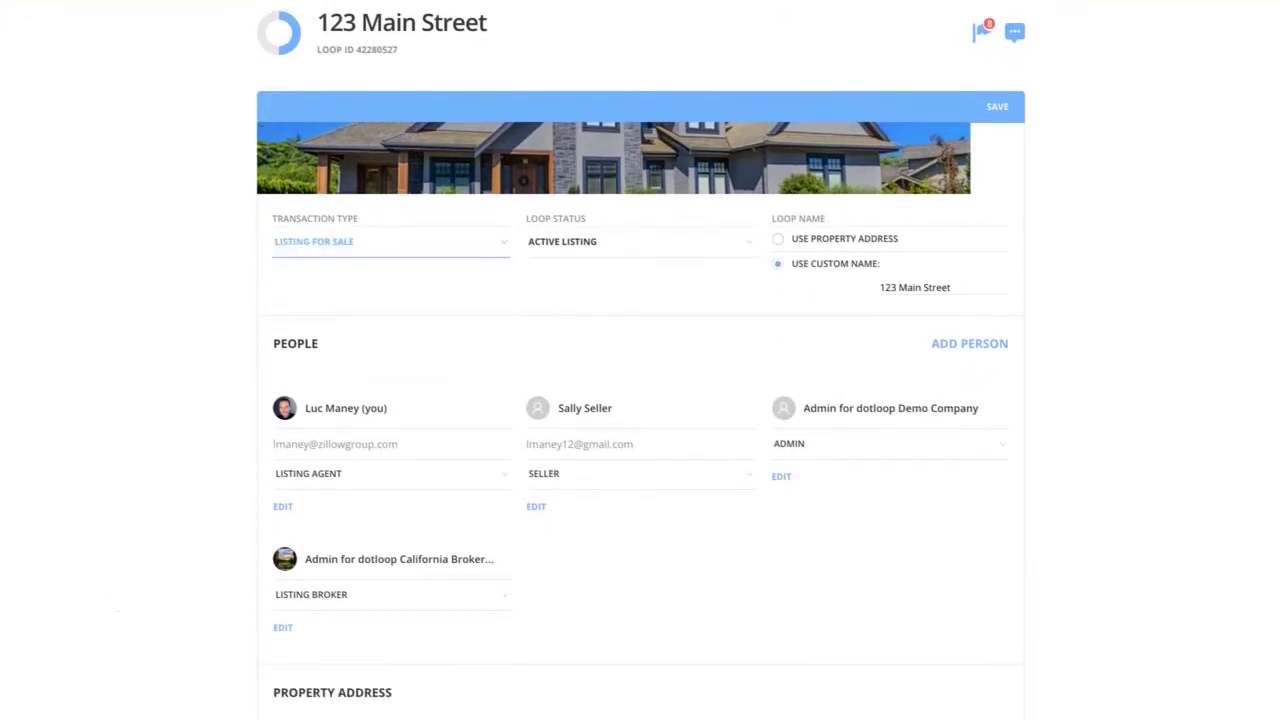
pyautogui.scroll(-2, 640, 400)
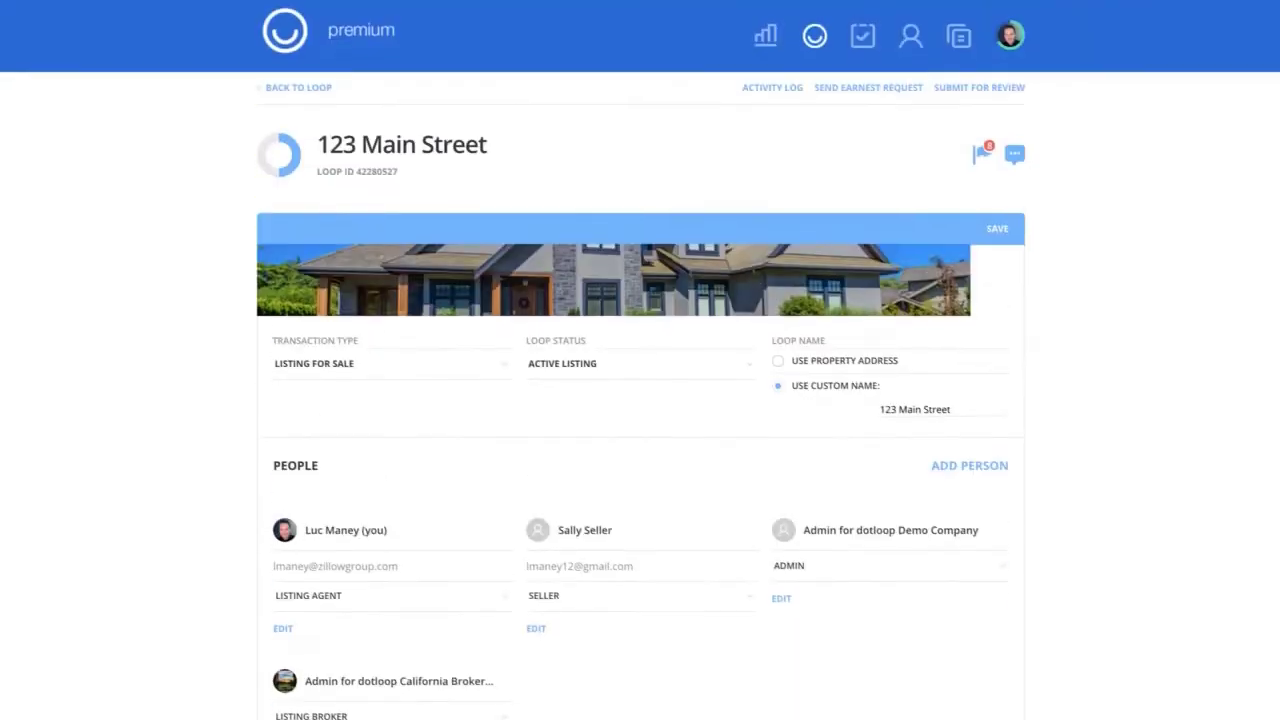
pyautogui.click(298, 87)
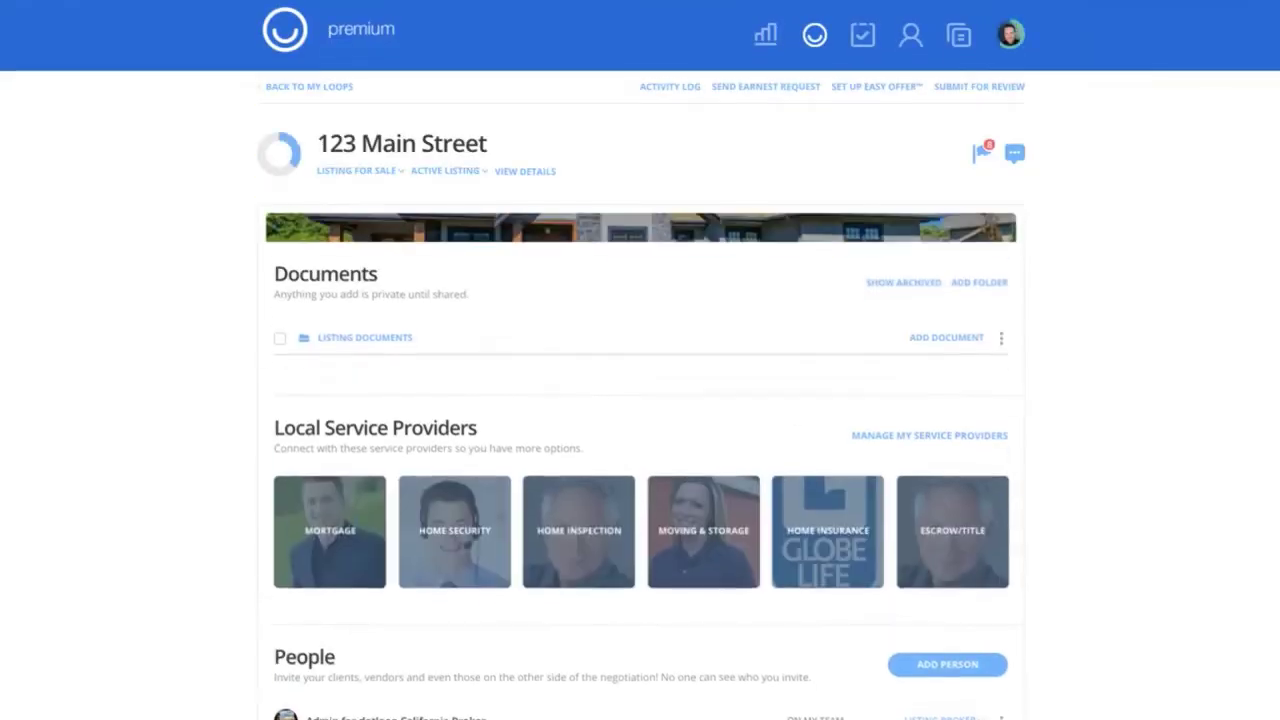
# Step: Begin adding template documents to the Listing Documents folder and browse the available template folders, including California Association of Realtors
pyautogui.click(946, 381)
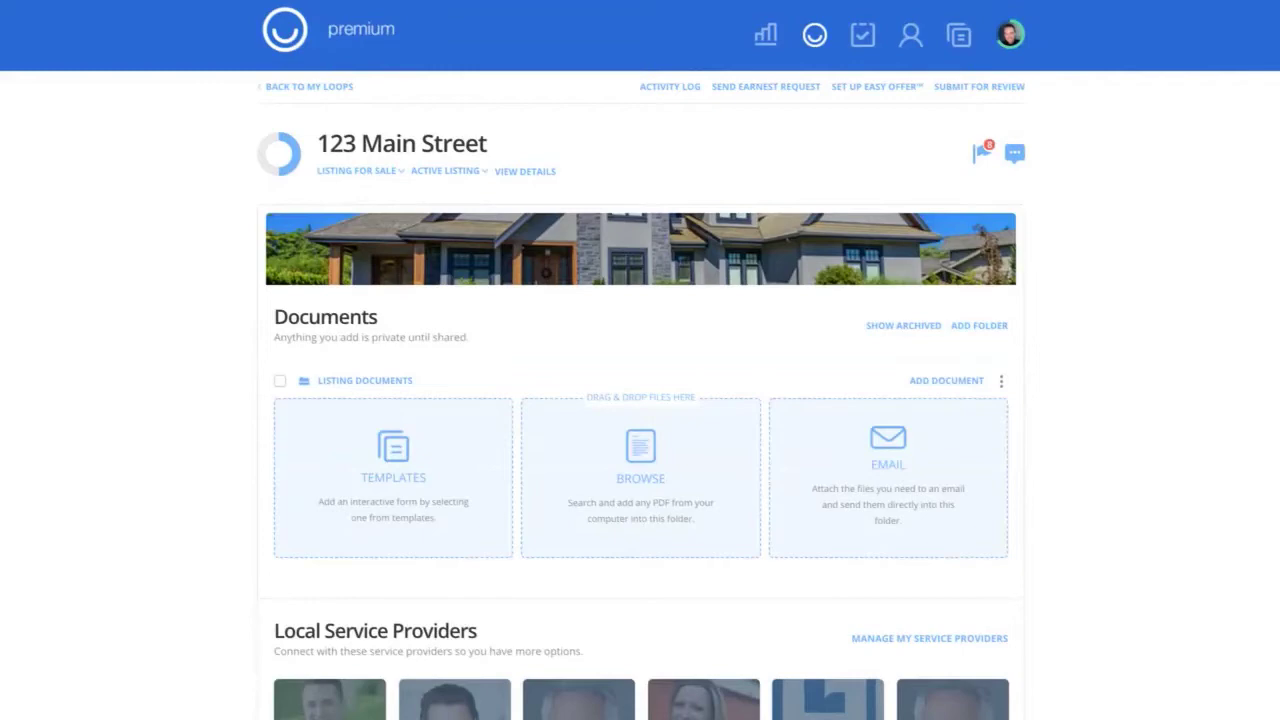
pyautogui.click(412, 460)
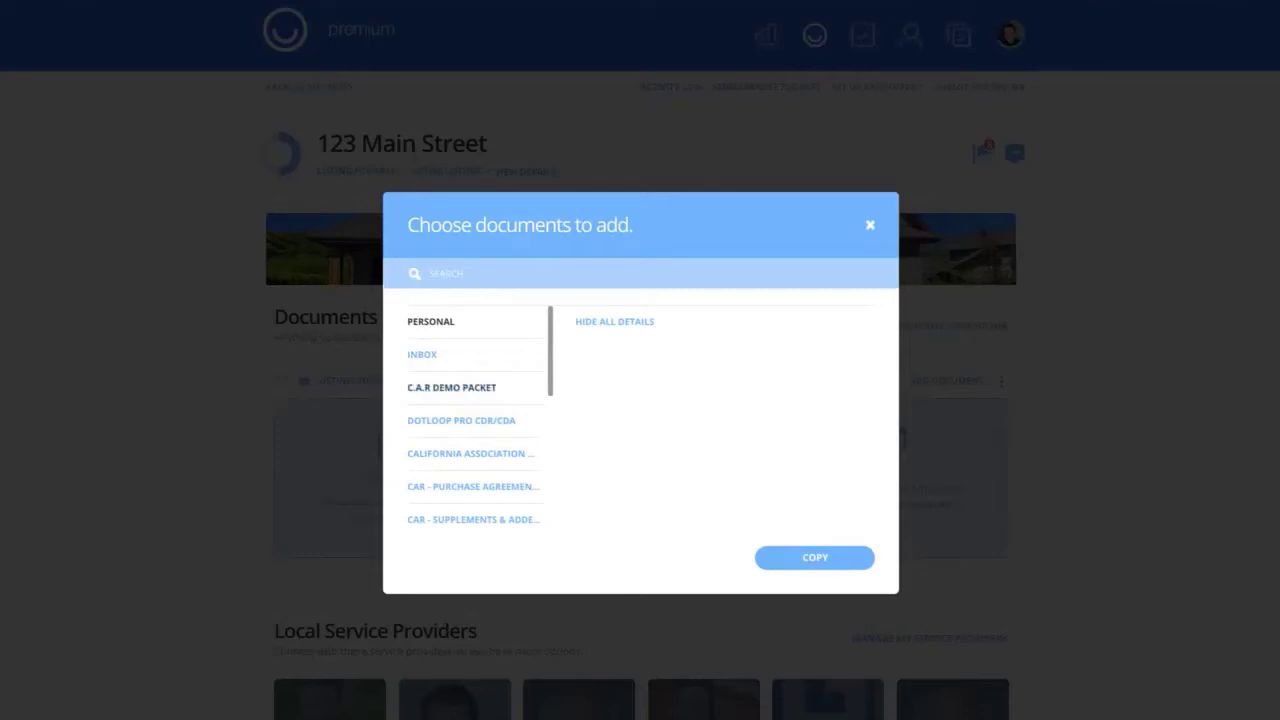
pyautogui.scroll(-1, 460, 384)
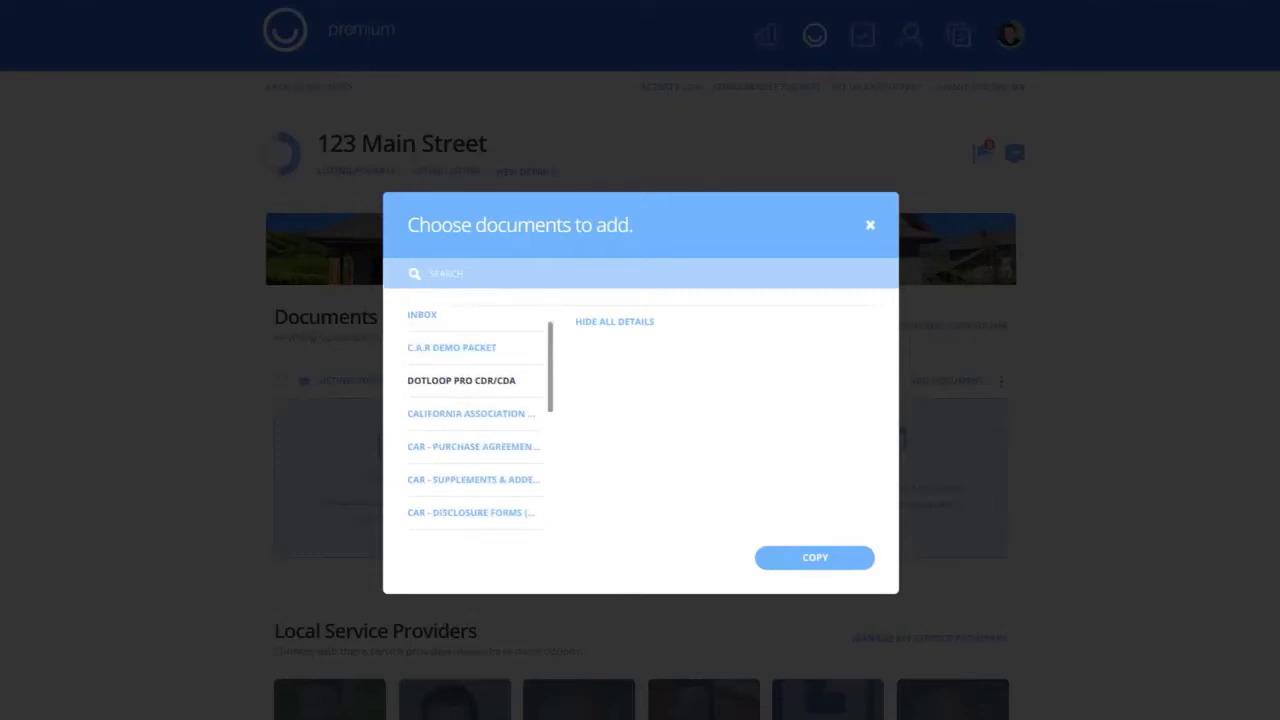
pyautogui.scroll(-3, 470, 420)
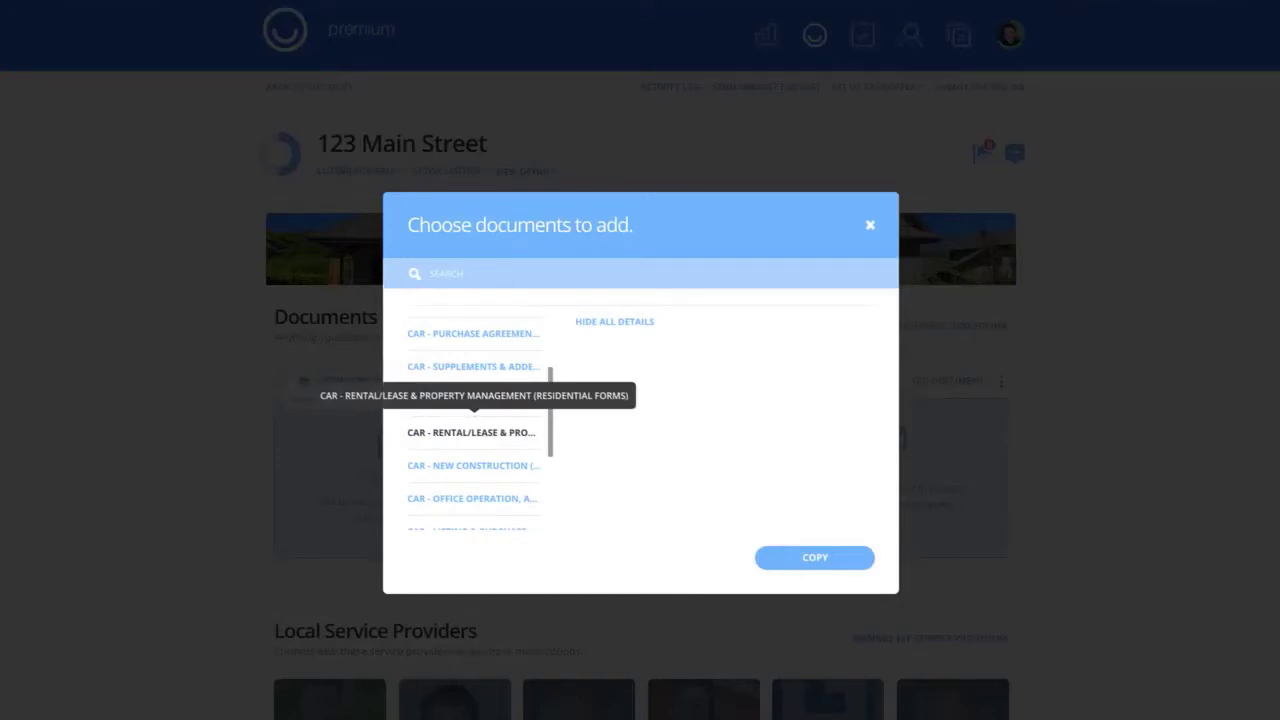
pyautogui.scroll(-2, 470, 425)
pyautogui.scroll(2, 470, 425)
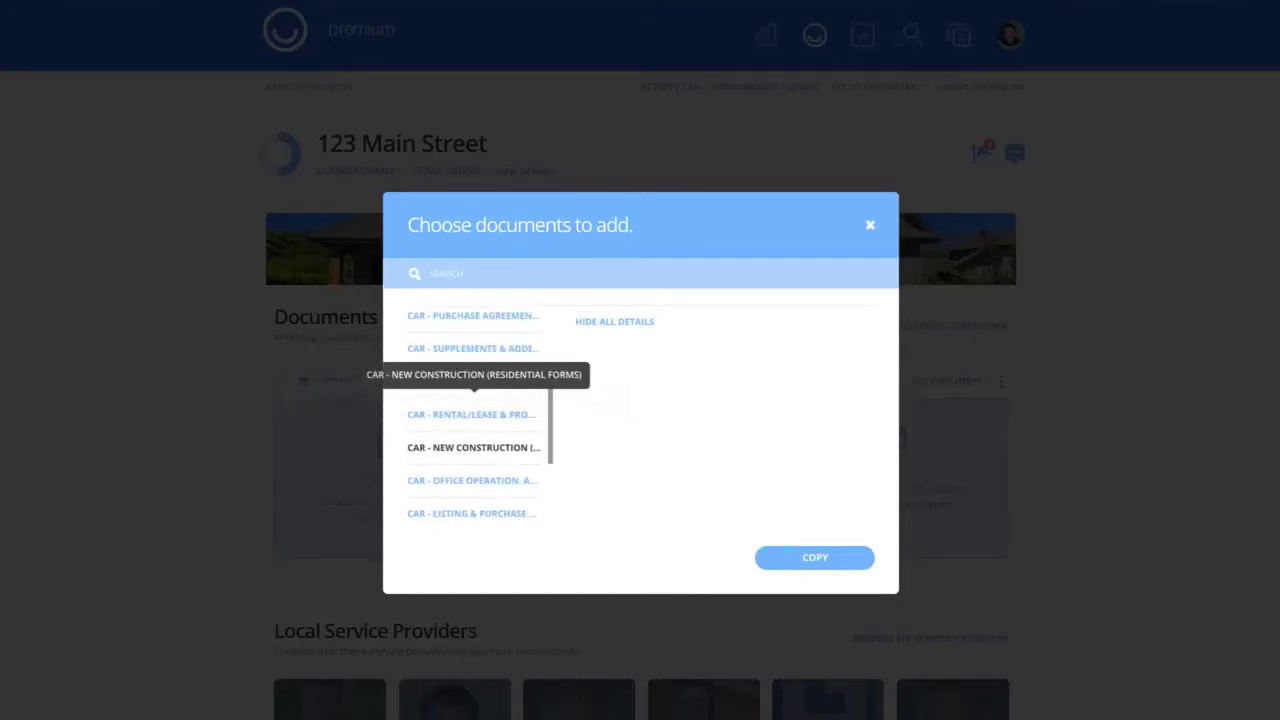
pyautogui.scroll(2, 475, 340)
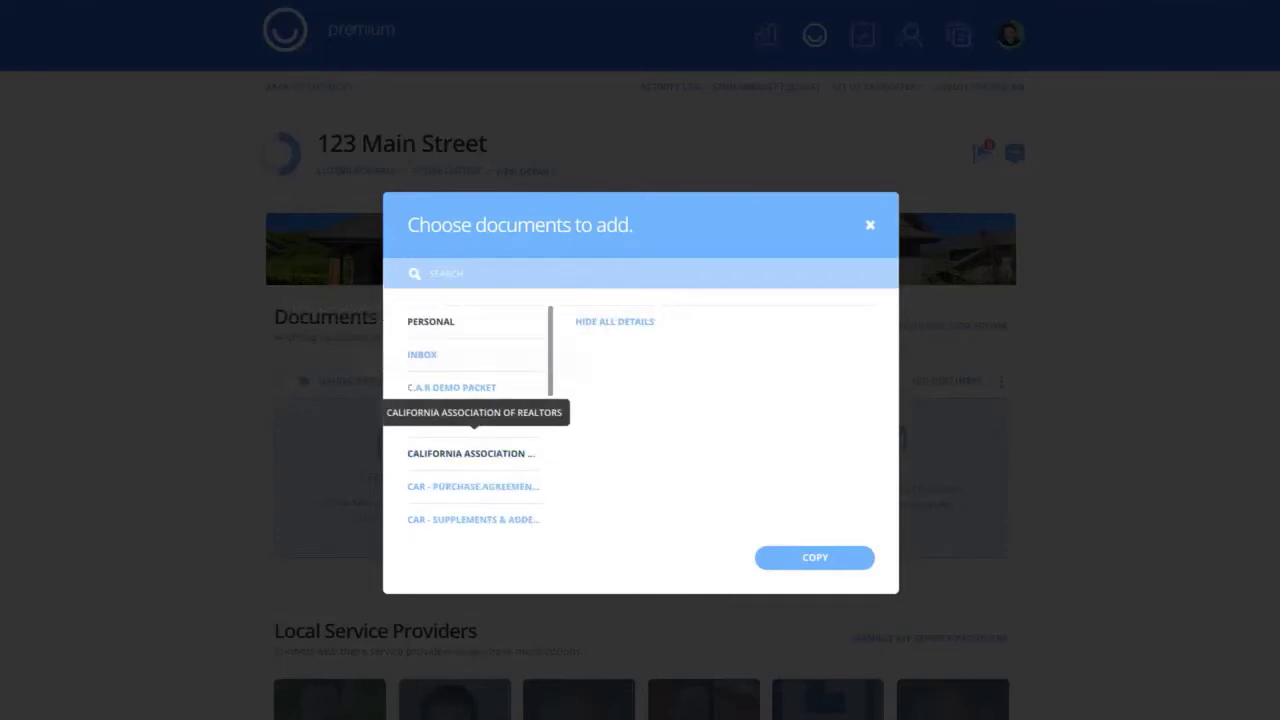
pyautogui.click(473, 454)
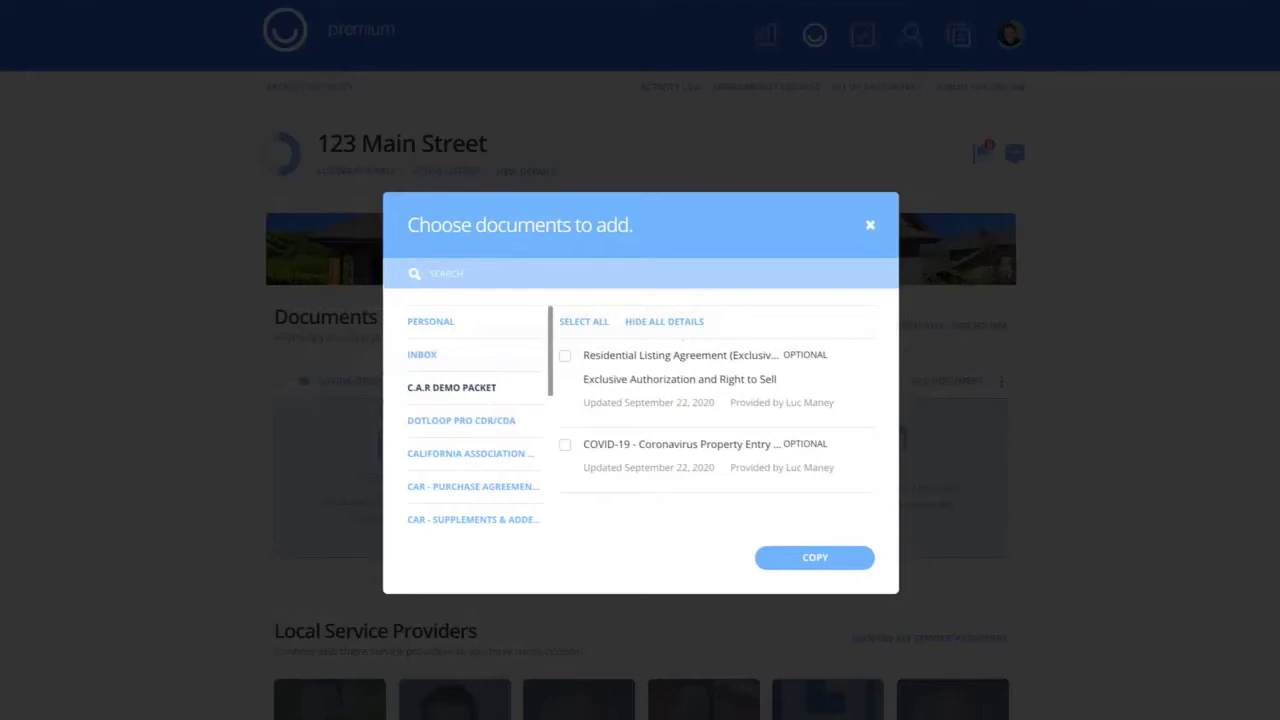
# Step: Copy the Residential Listing Agreement and the COVID-19 Coronavirus Property Entry form from the C.A.R Demo Packet into the loop
pyautogui.click(565, 356)
pyautogui.click(565, 445)
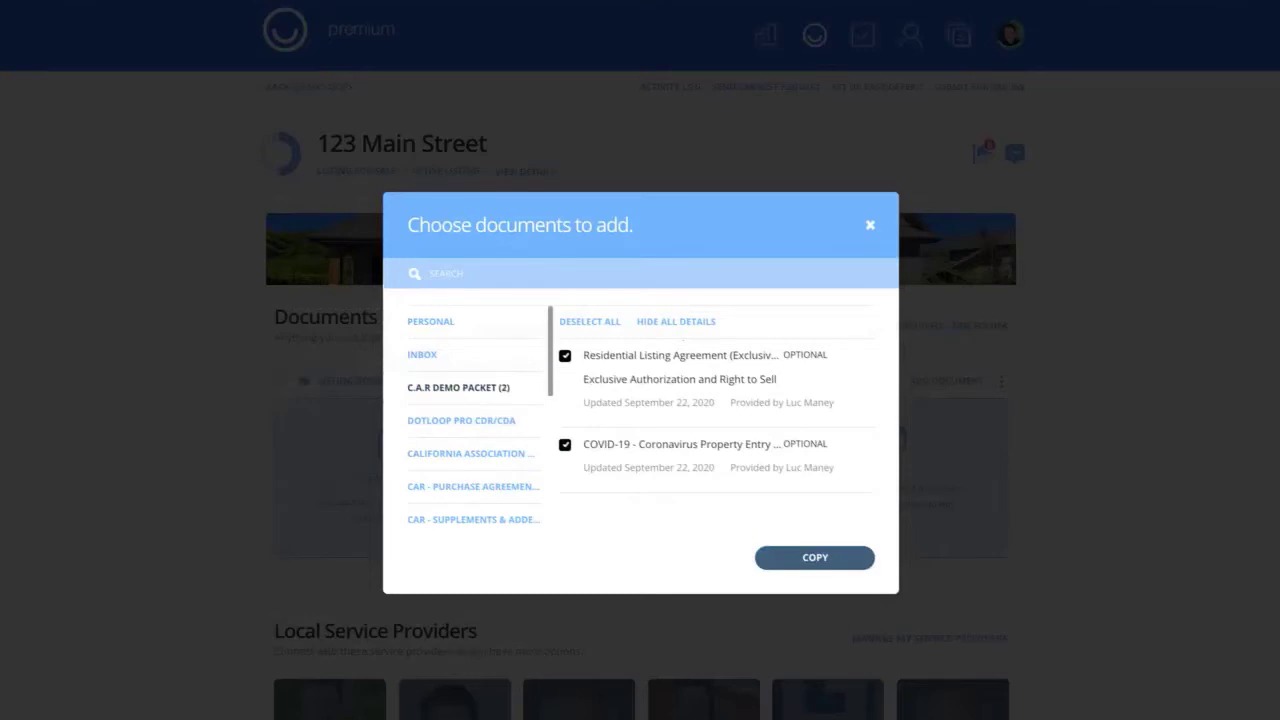
pyautogui.click(815, 557)
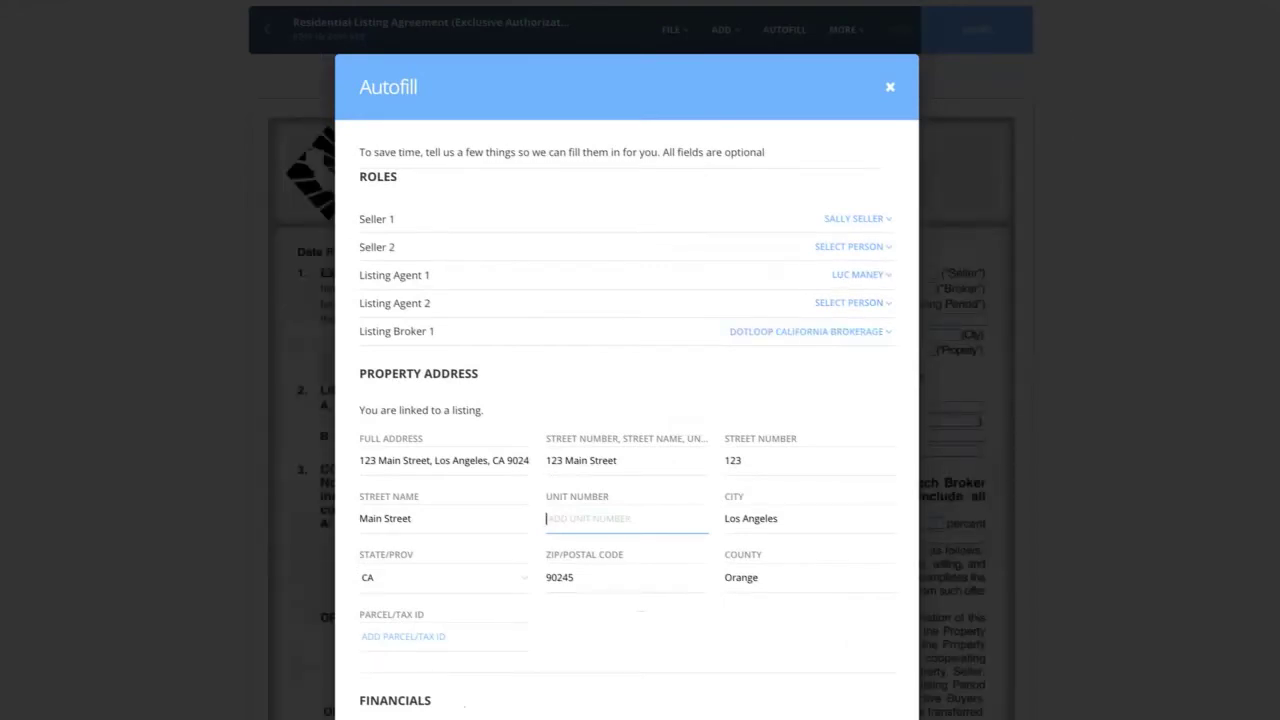
# Step: Review the suggested roles, property and listing data and autofill the Residential Listing Agreement with them
pyautogui.scroll(-1, 627, 400)
pyautogui.scroll(-5, 627, 400)
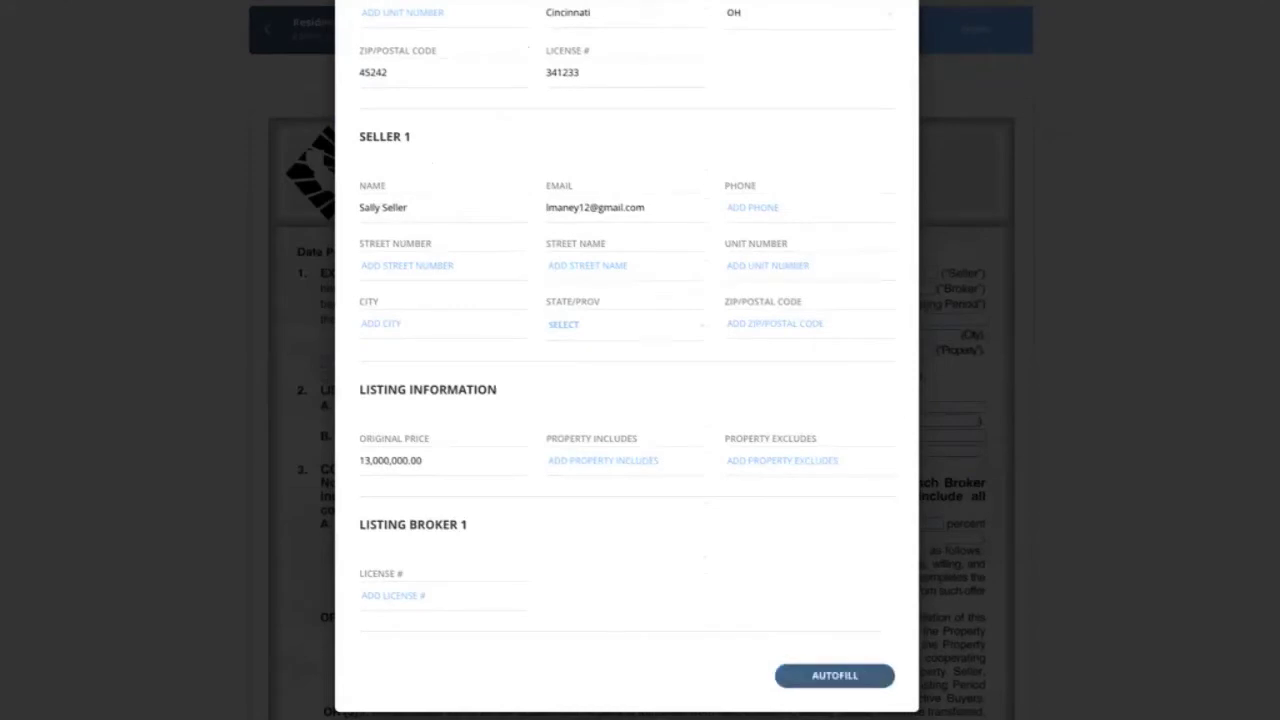
pyautogui.click(835, 676)
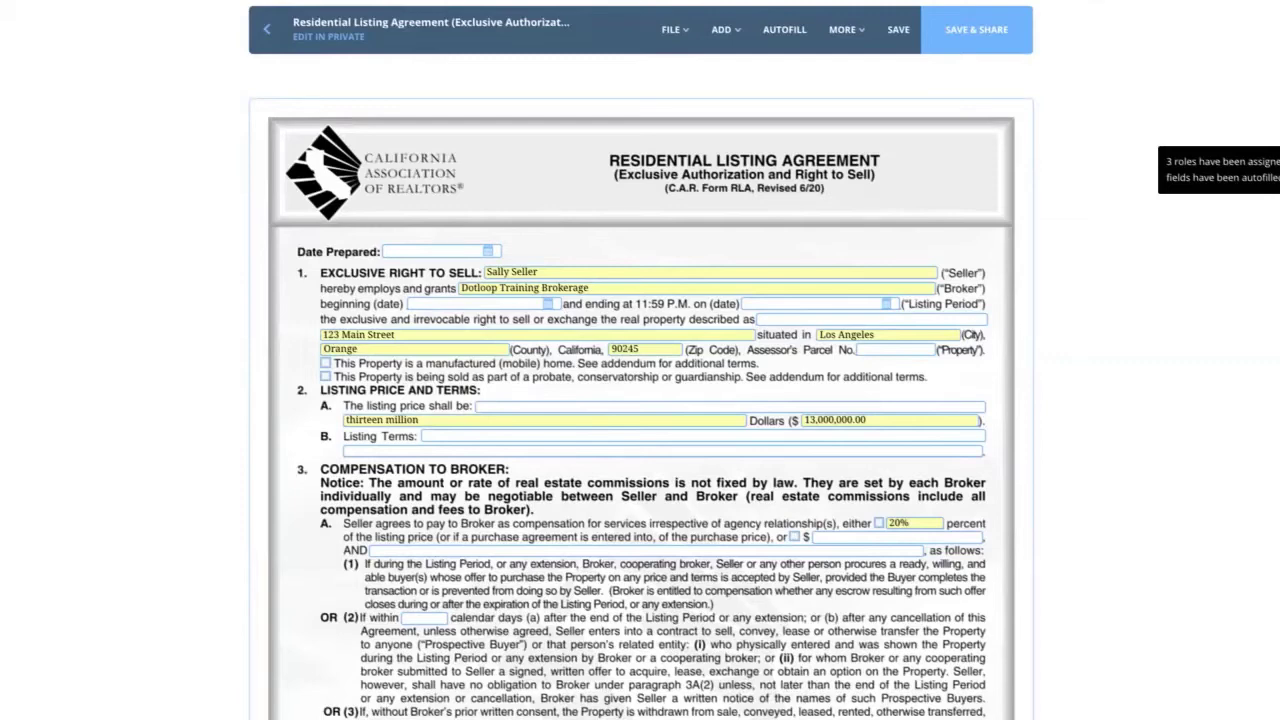
# Step: Enter "jhjh" as the additional seller payment to the broker in paragraph 3C on page 1
pyautogui.scroll(-5, 640, 400)
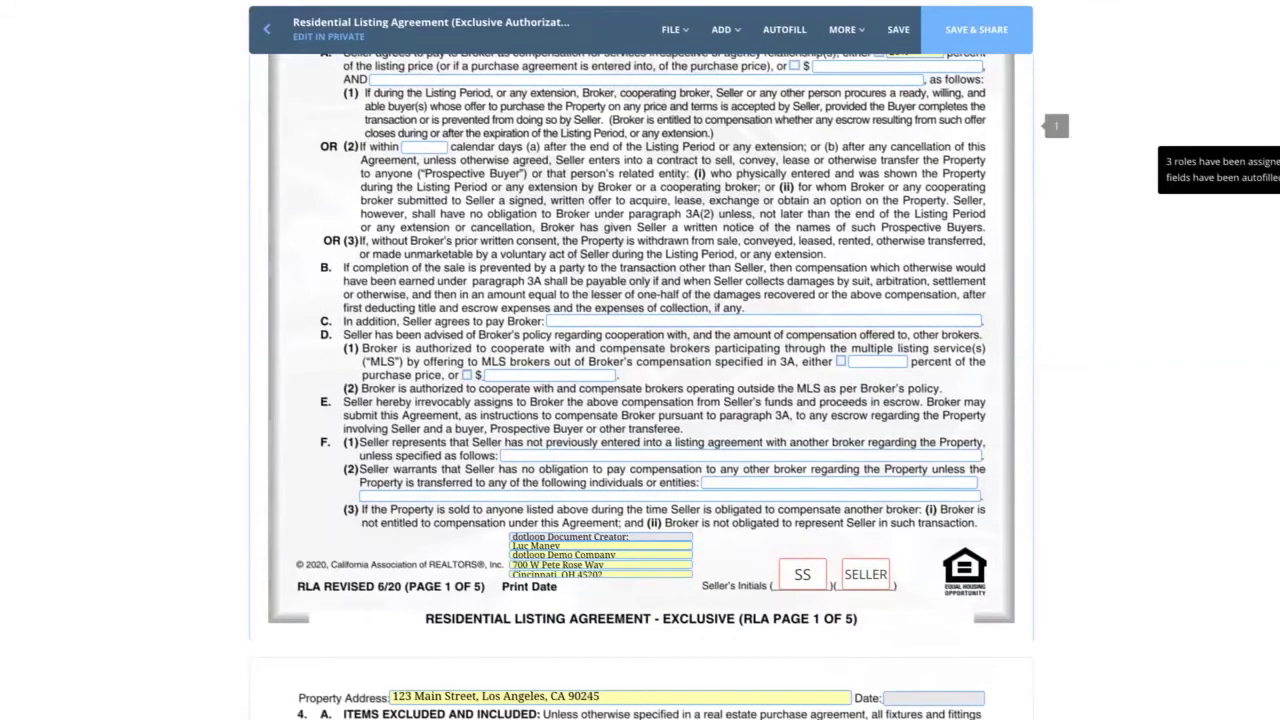
pyautogui.click(764, 321)
pyautogui.write('jhjh')
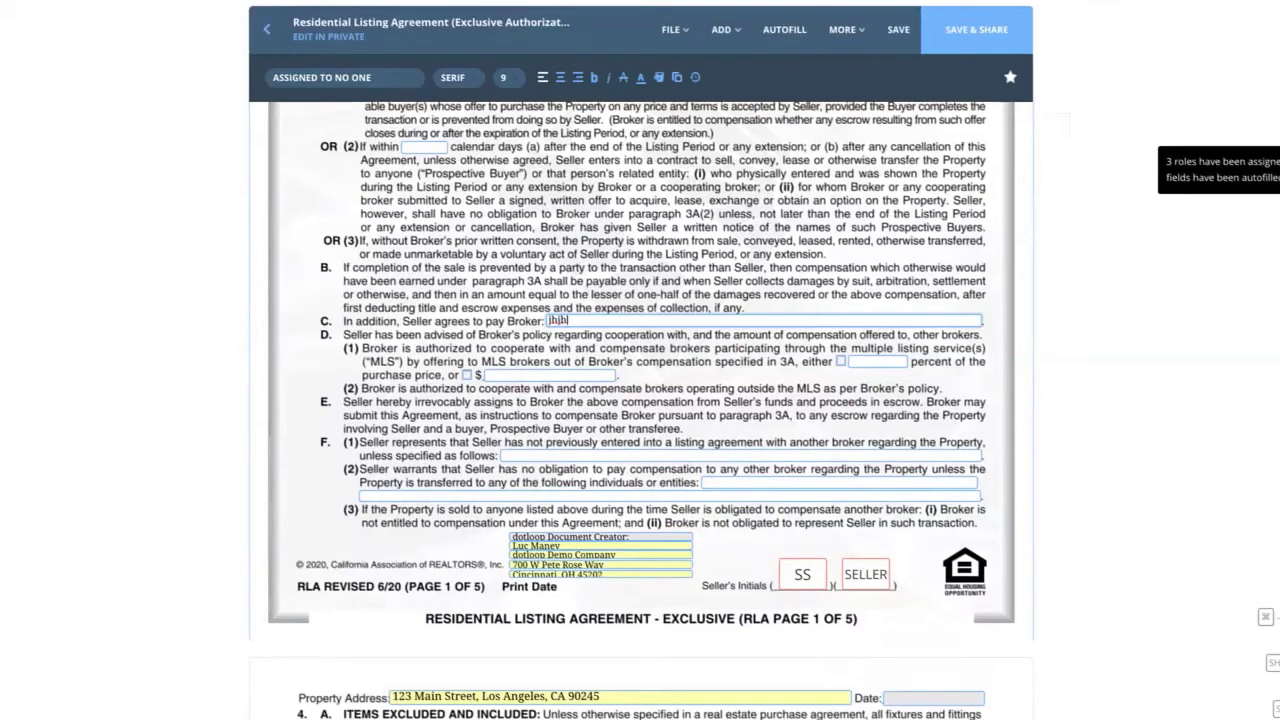
# Step: Check the signing option on the listing agent's initials field in section 6 on page 2
pyautogui.scroll(-5, 640, 410)
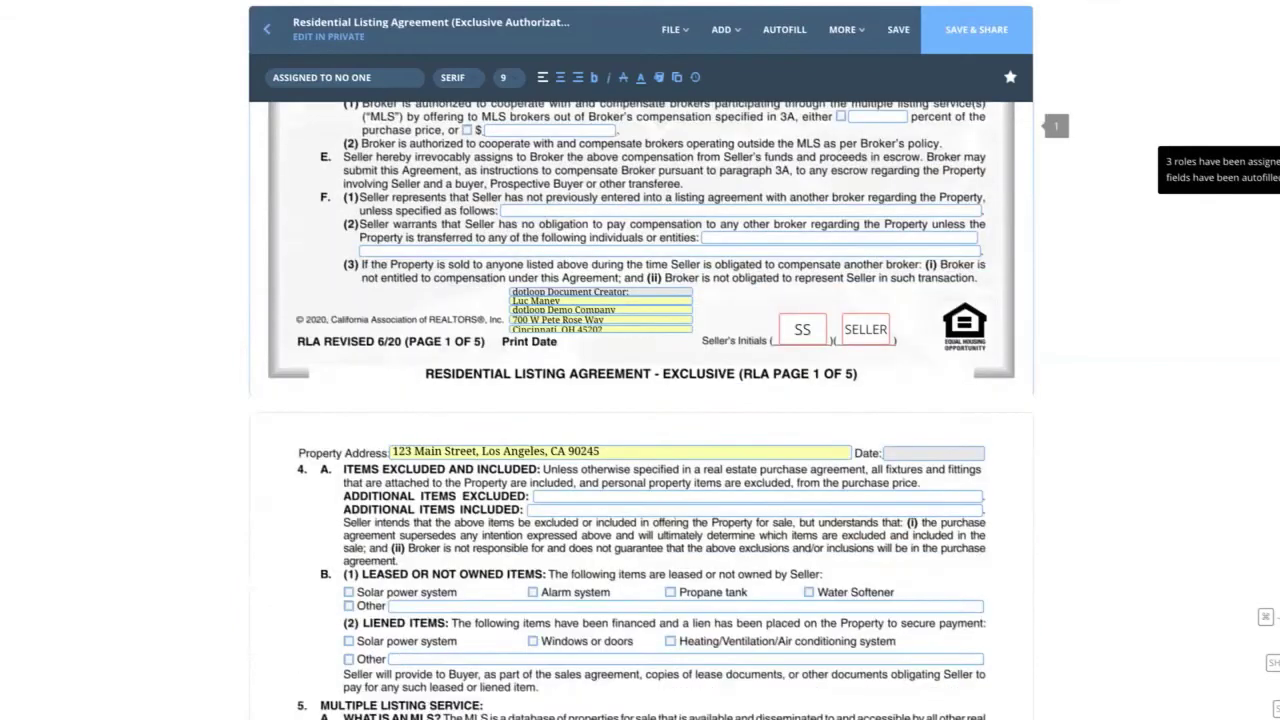
pyautogui.scroll(-1, 640, 410)
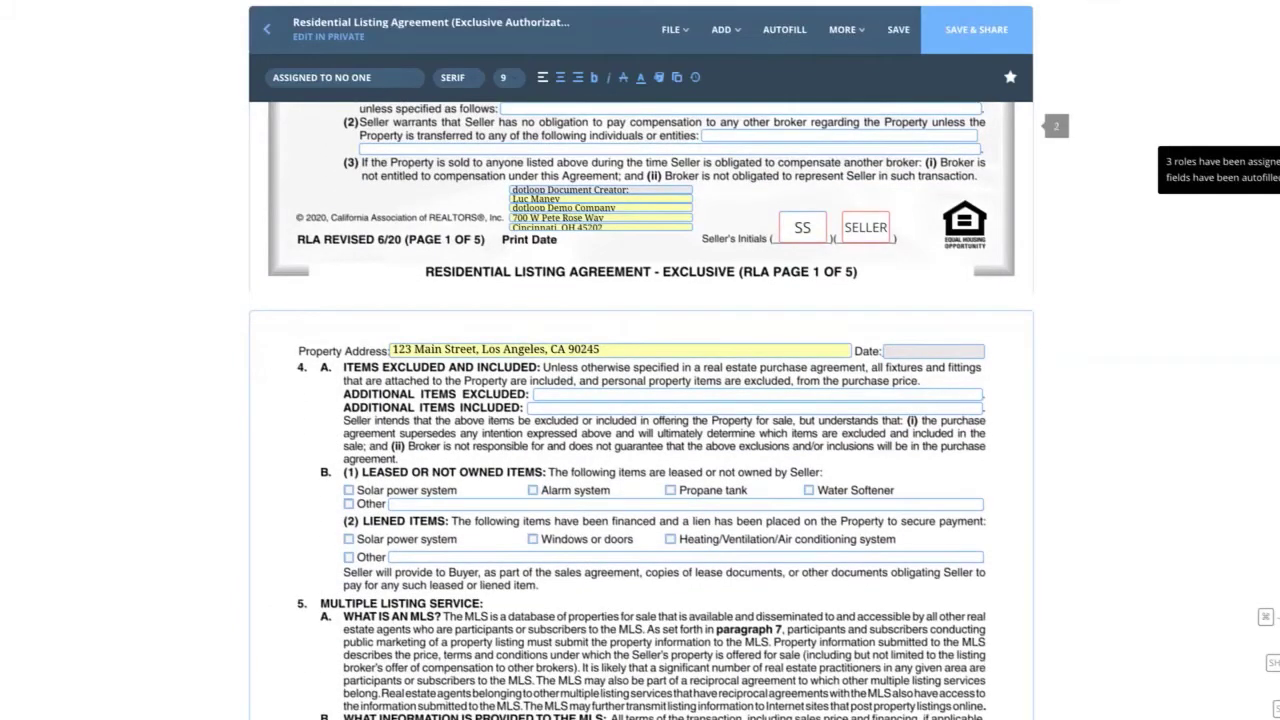
pyautogui.scroll(-1, 640, 410)
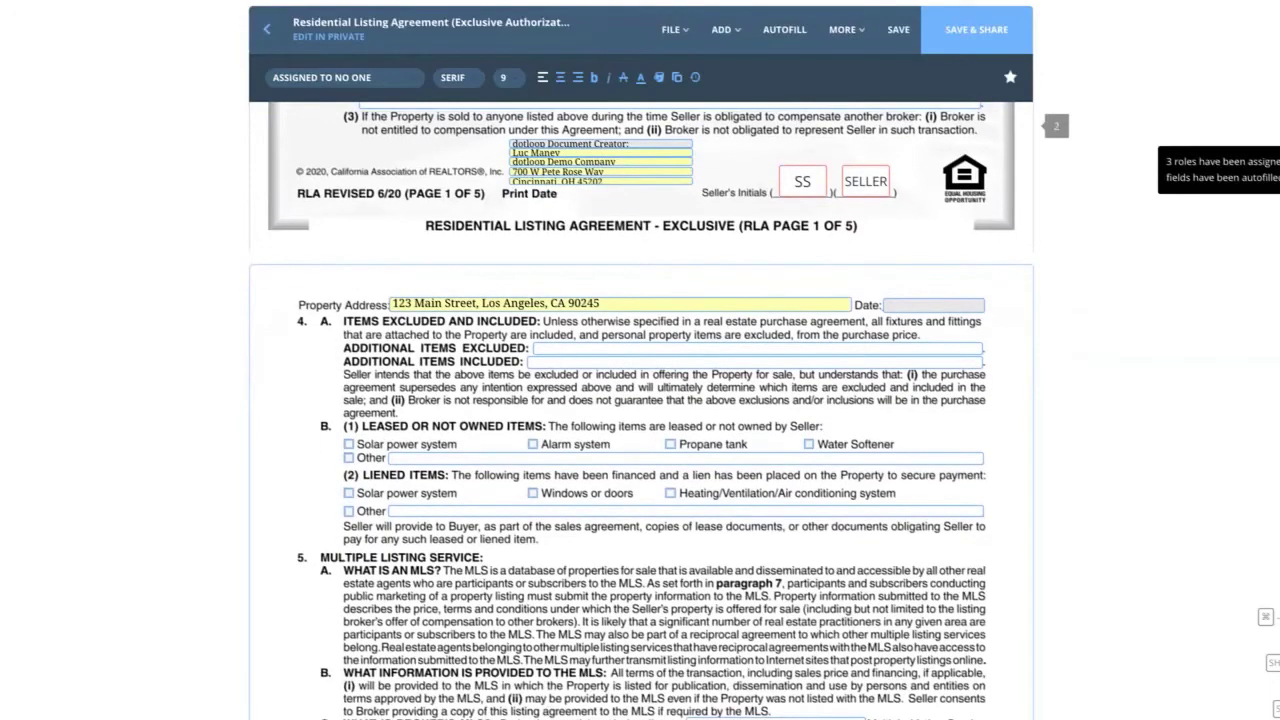
pyautogui.scroll(-2, 640, 410)
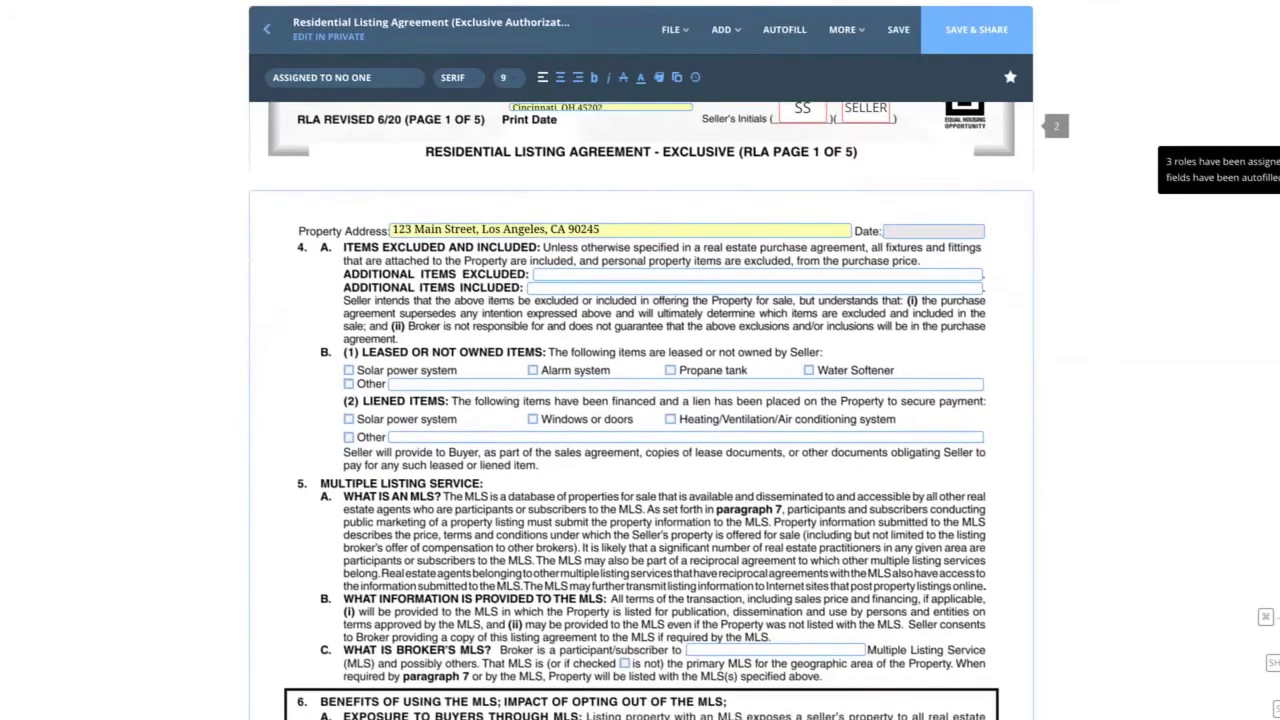
pyautogui.scroll(-10, 640, 410)
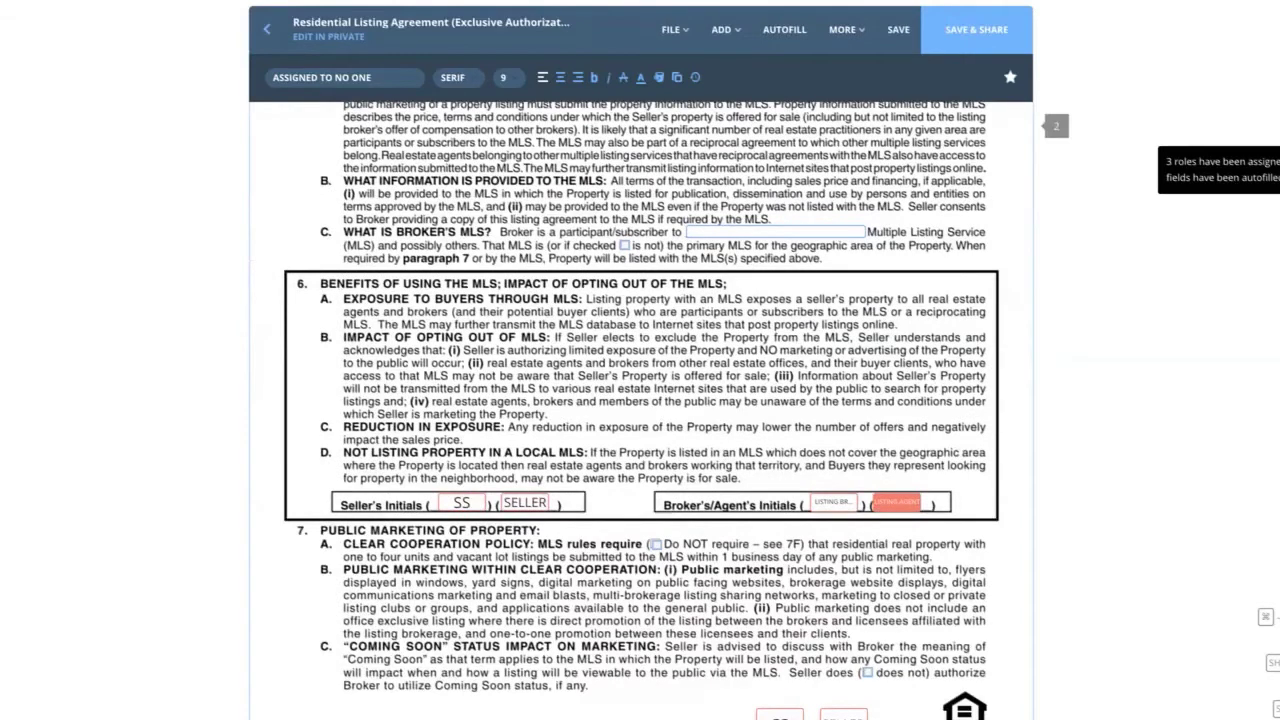
pyautogui.scroll(-4, 640, 410)
pyautogui.click(897, 341)
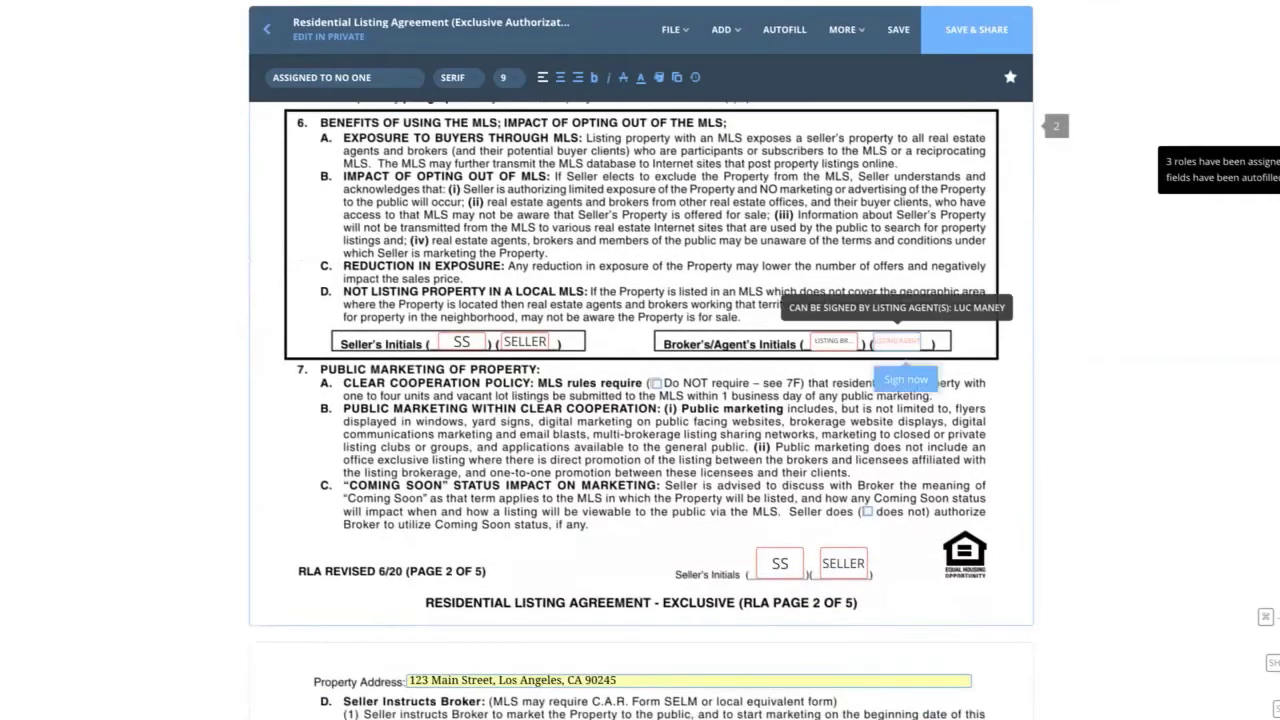
pyautogui.click(897, 342)
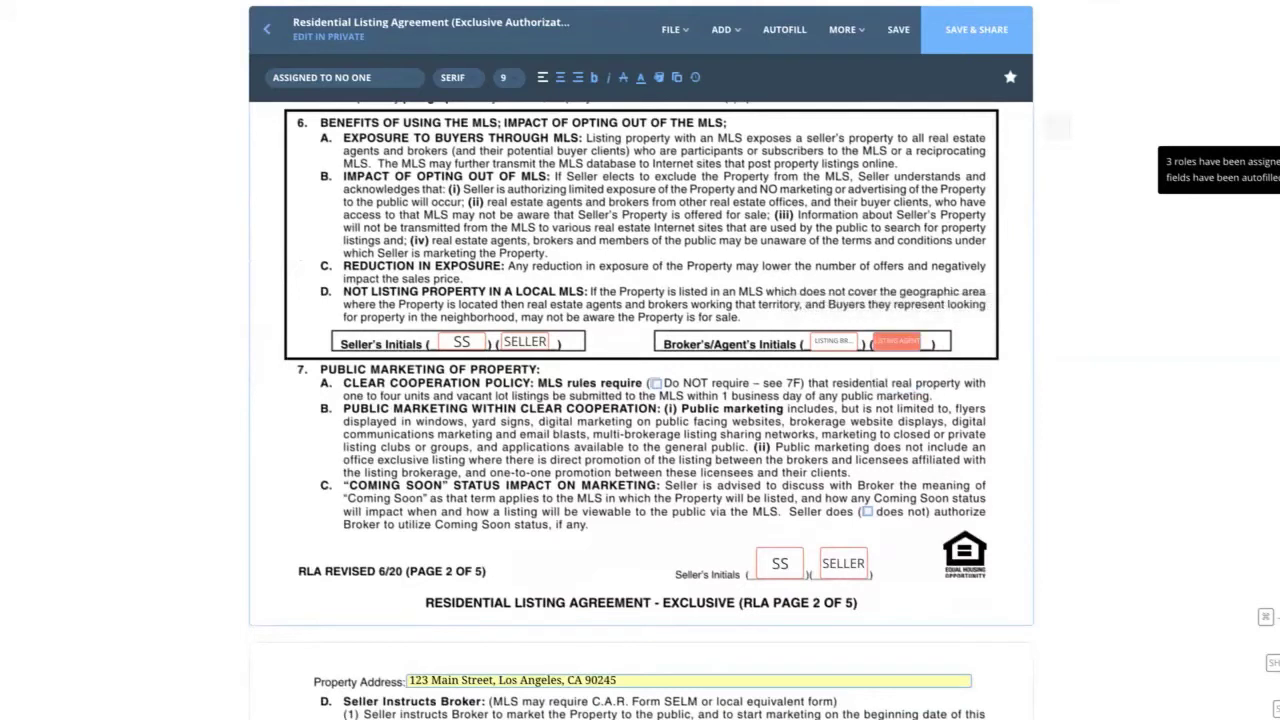
# Step: Adopt a typed signature in place of a drawn one and sign the listing agent's initials field in section 6 on page 2
pyautogui.click(897, 341)
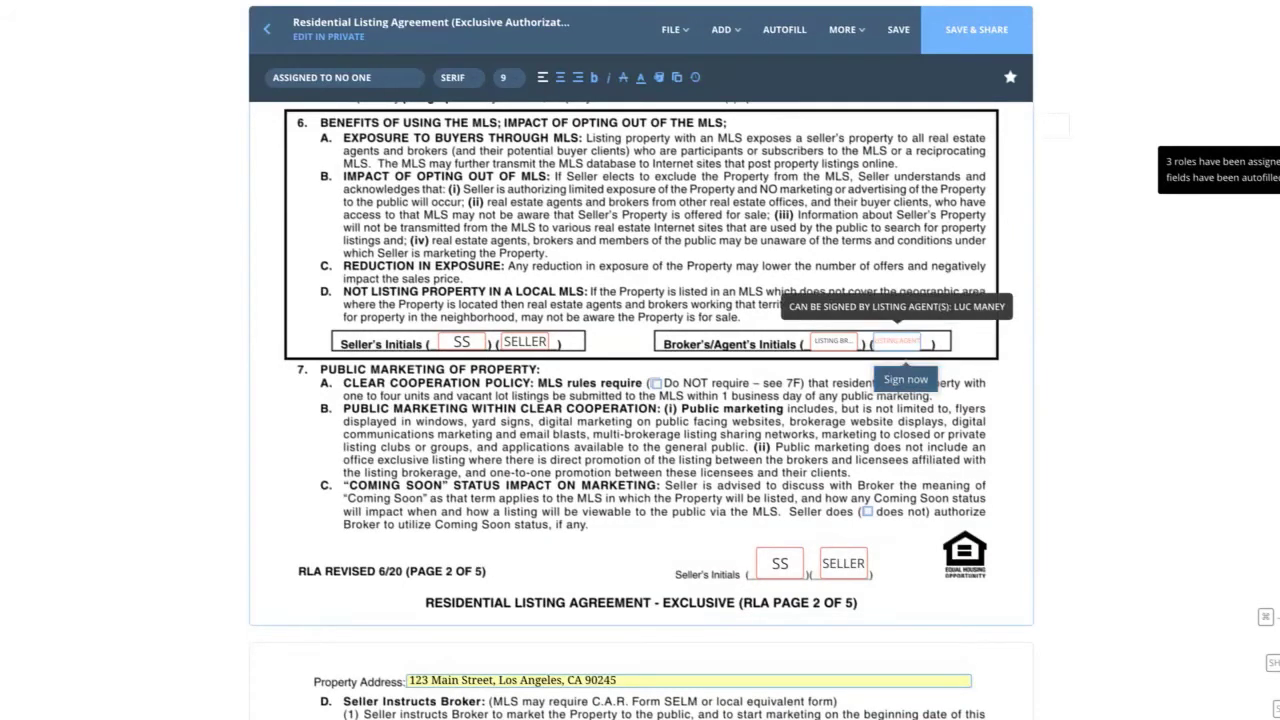
pyautogui.click(905, 379)
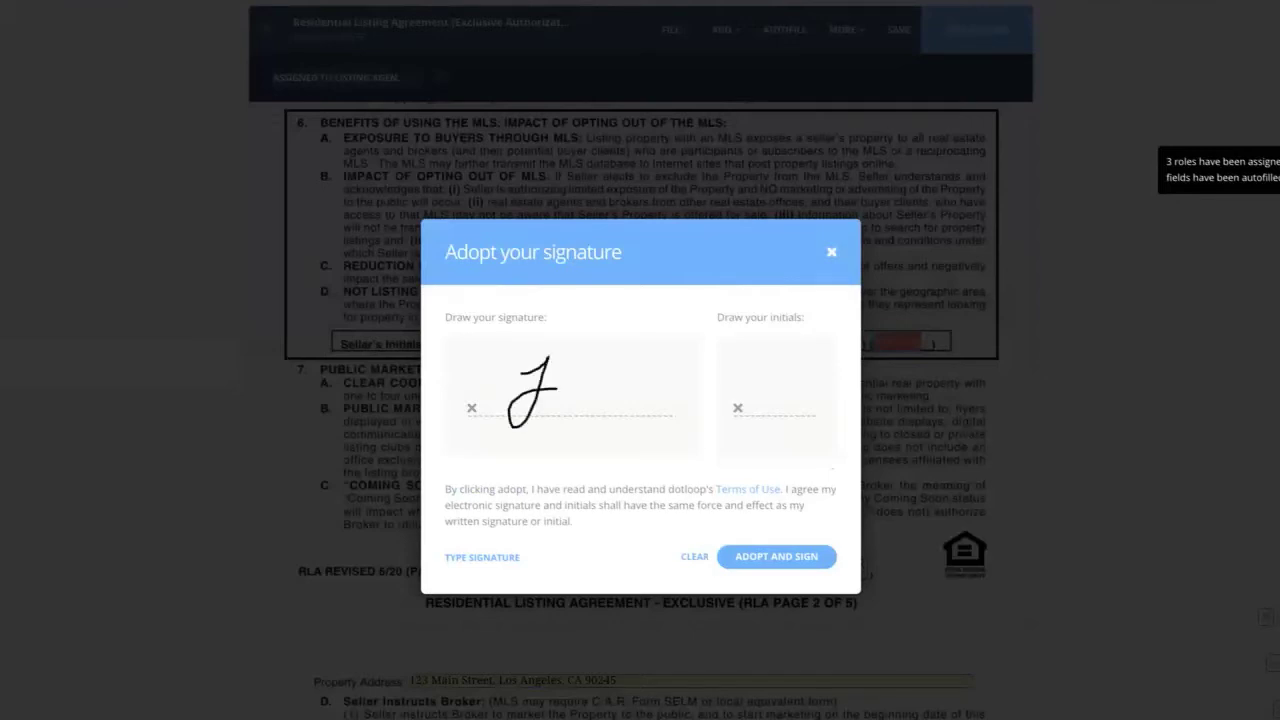
pyautogui.click(482, 557)
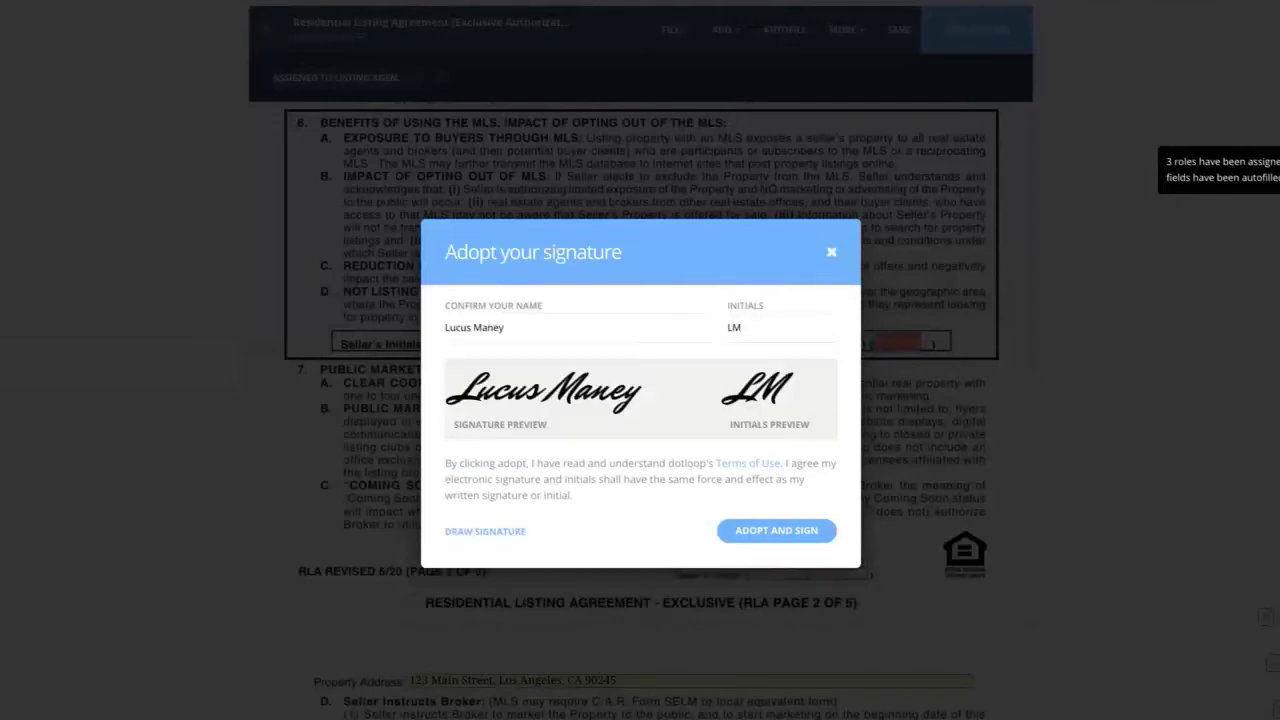
pyautogui.click(776, 530)
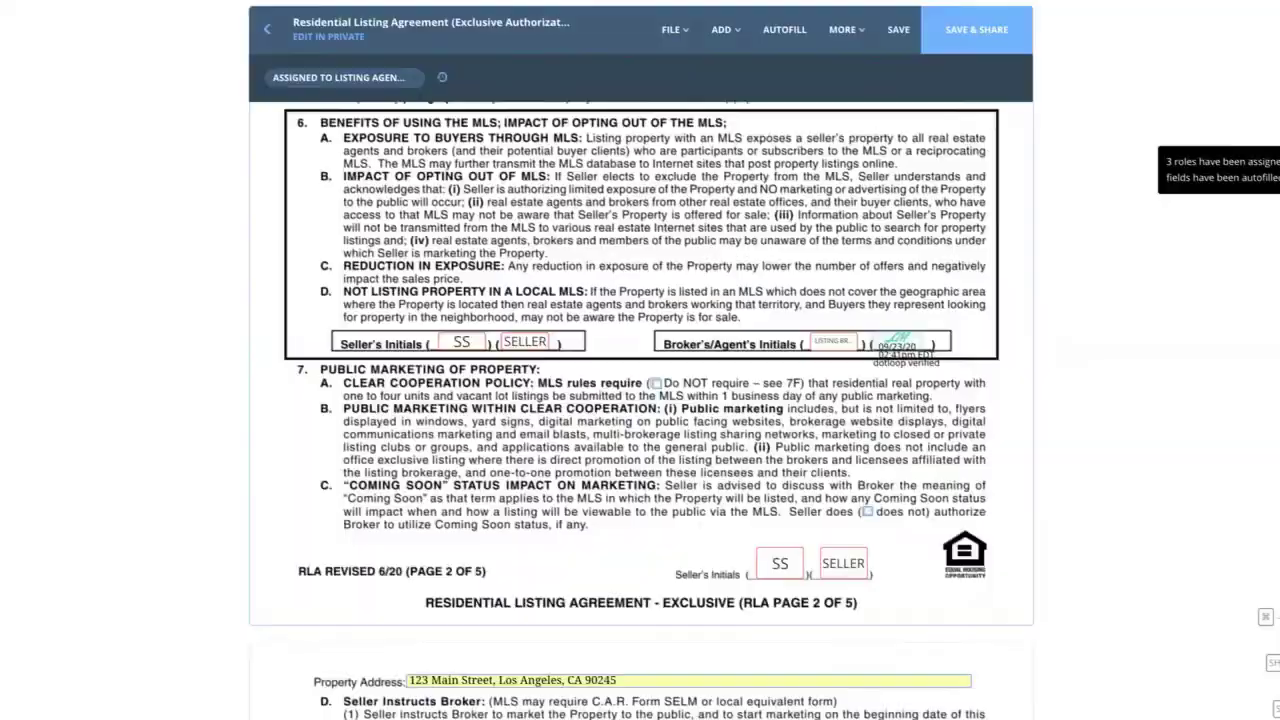
# Step: Sign the first broker signature line on page 5 of the Residential Listing Agreement as the listing agent
pyautogui.scroll(-13, 641, 410)
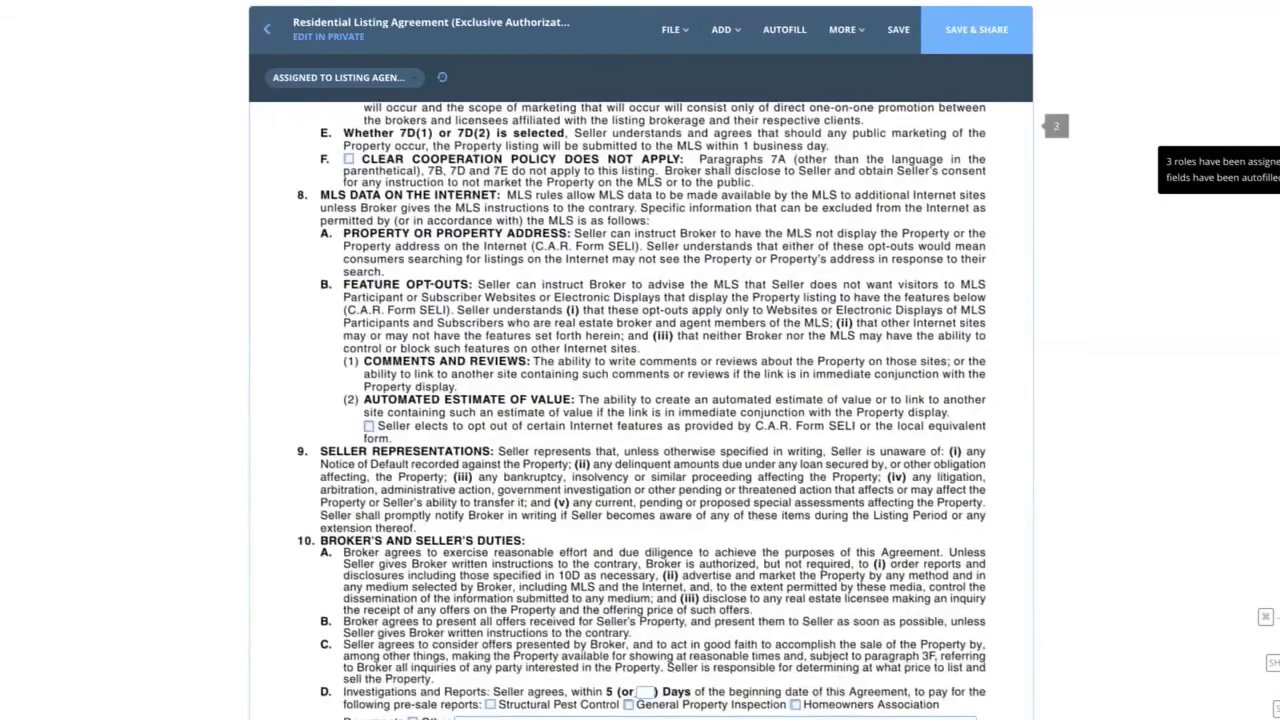
pyautogui.scroll(-13, 640, 410)
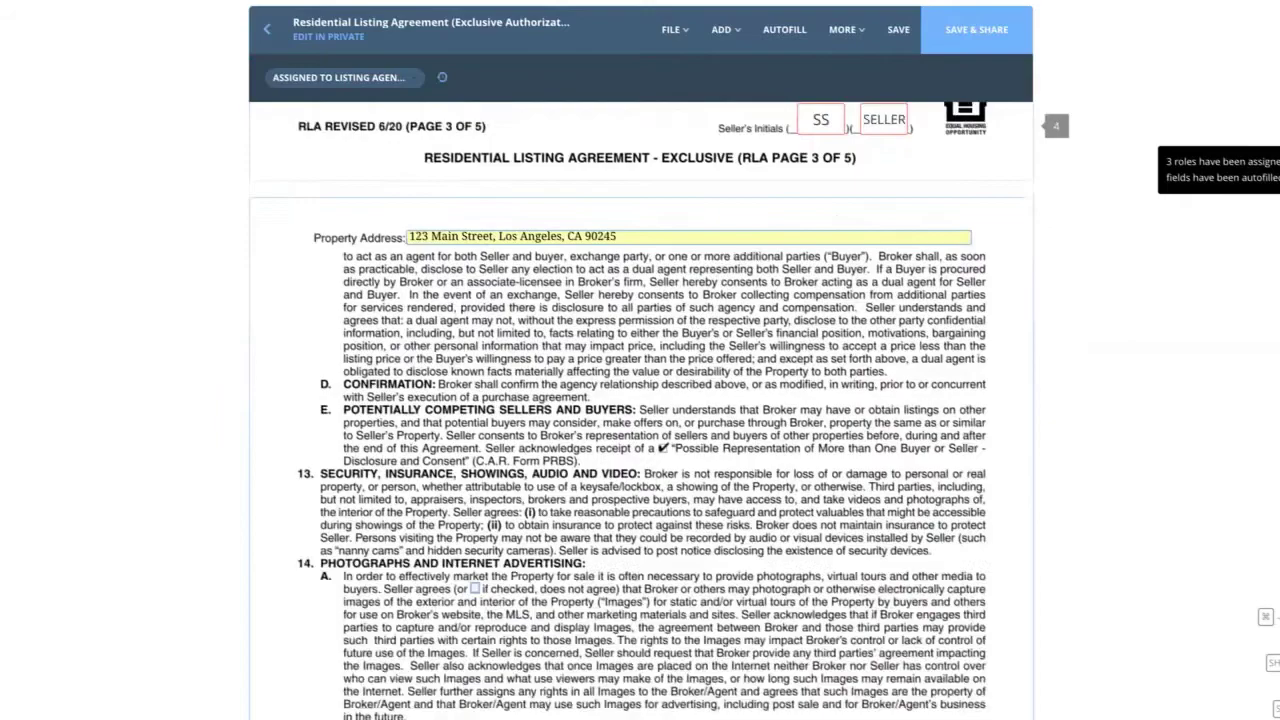
pyautogui.scroll(-10, 640, 410)
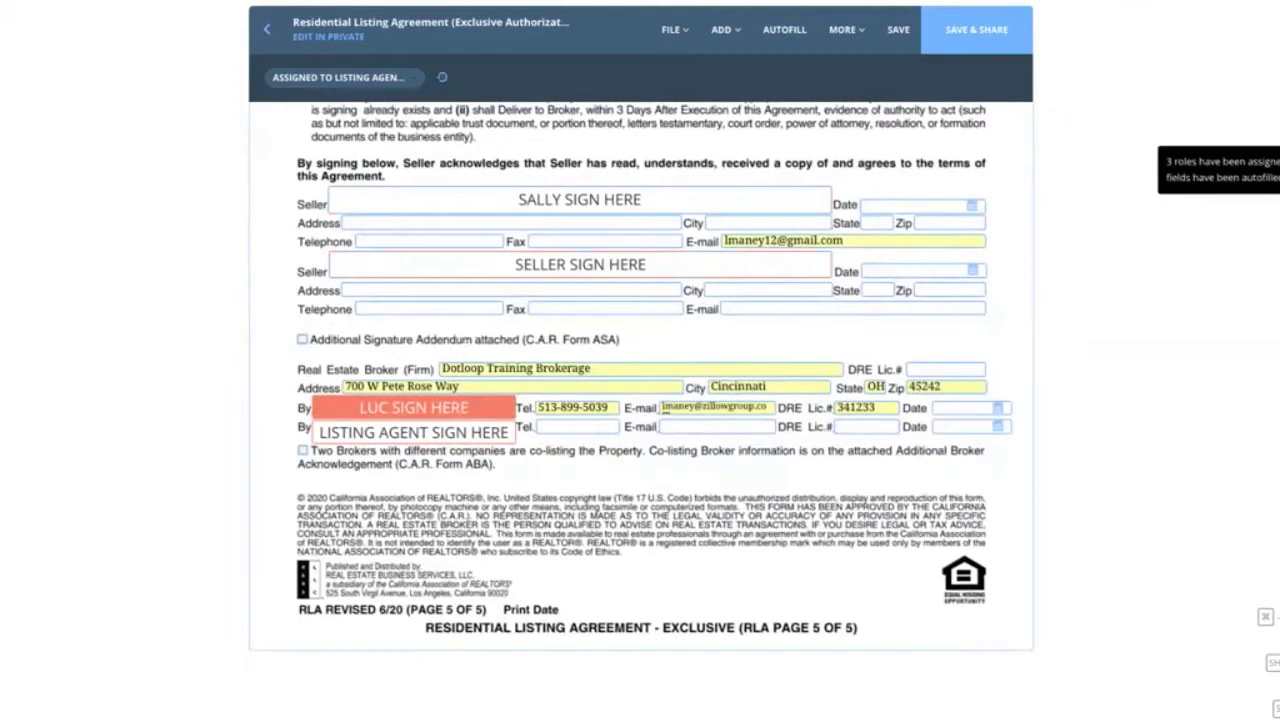
pyautogui.click(414, 408)
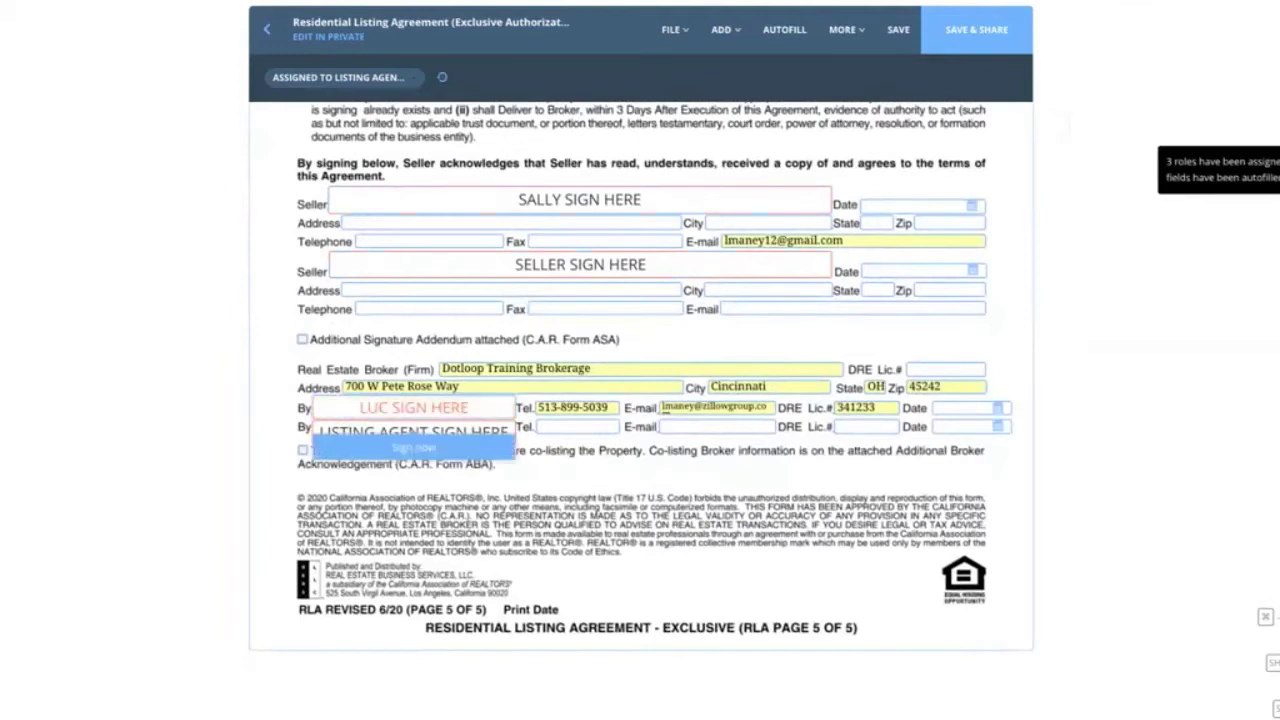
pyautogui.click(413, 447)
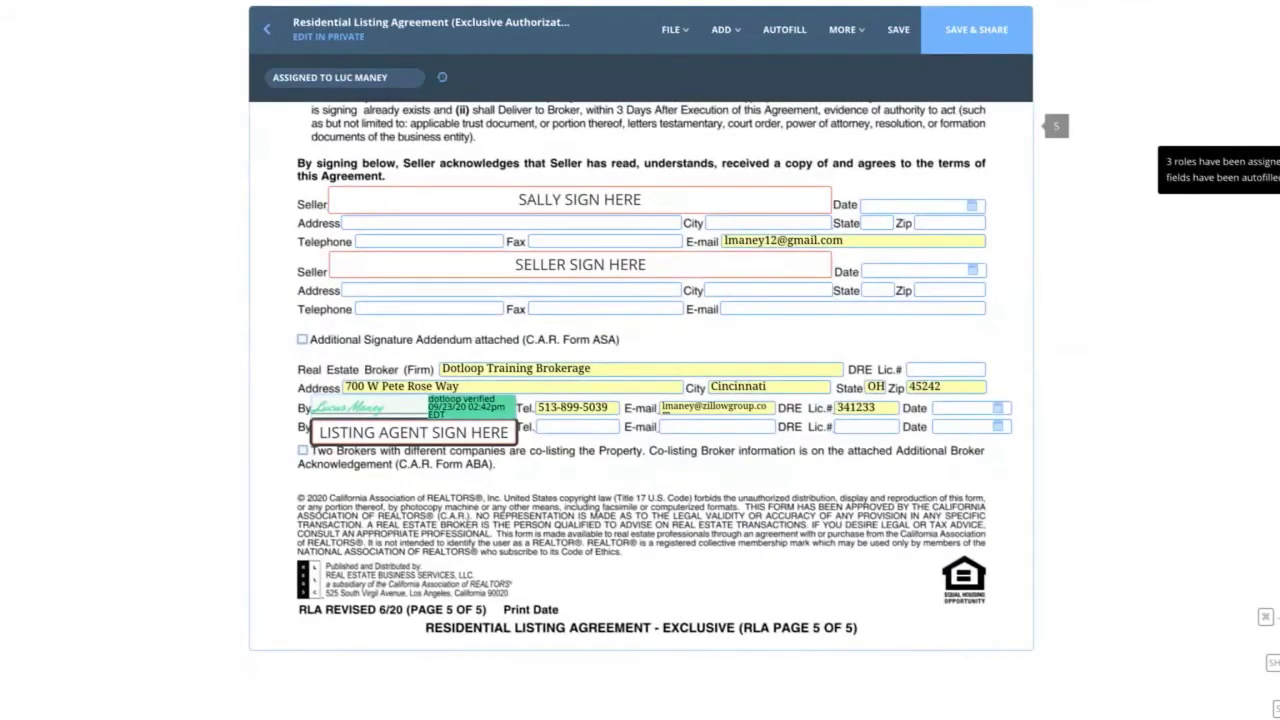
# Step: Save the agreement and share it with the seller, who can sign, with the custom message "Please review and sign..."
pyautogui.scroll(10, 640, 410)
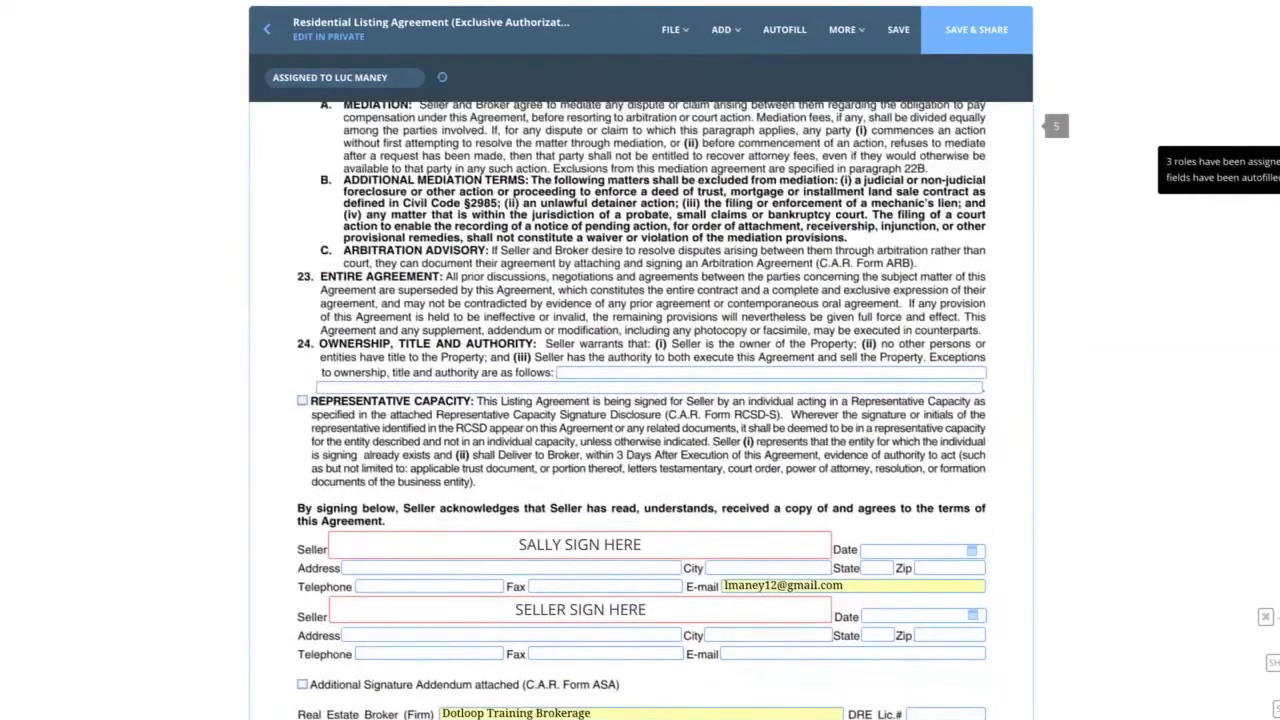
pyautogui.scroll(5, 640, 410)
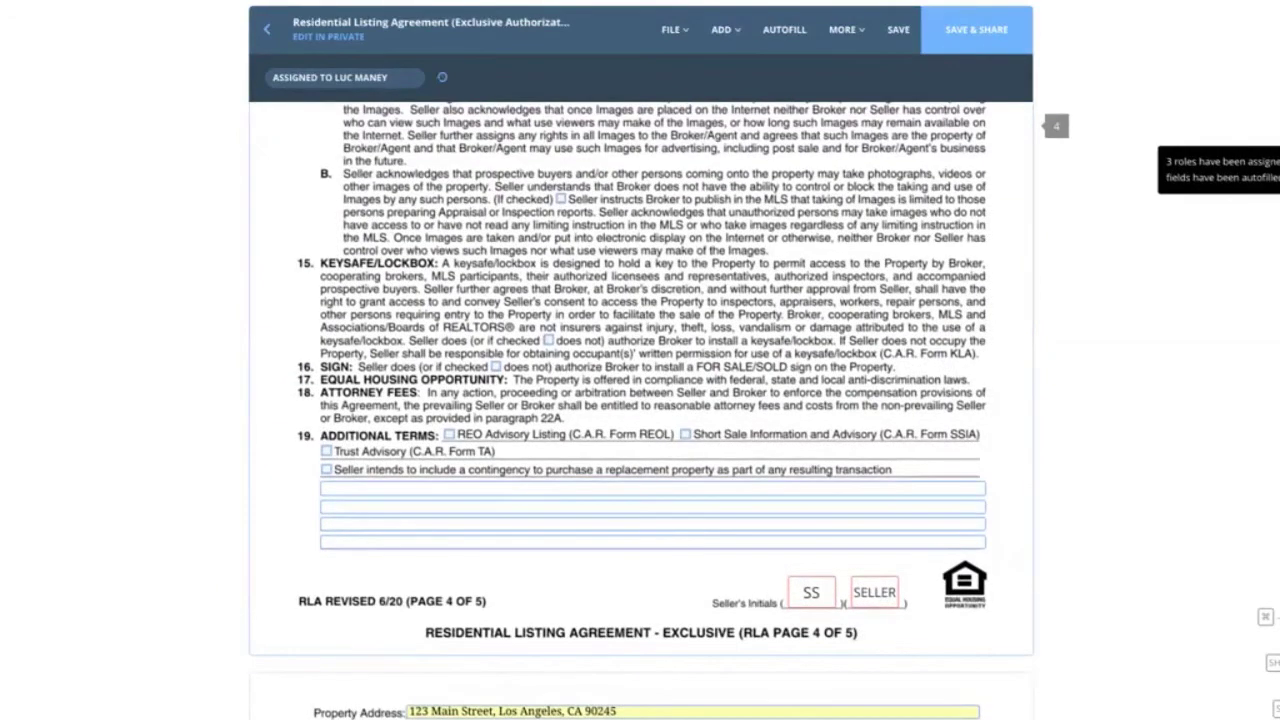
pyautogui.scroll(10, 640, 410)
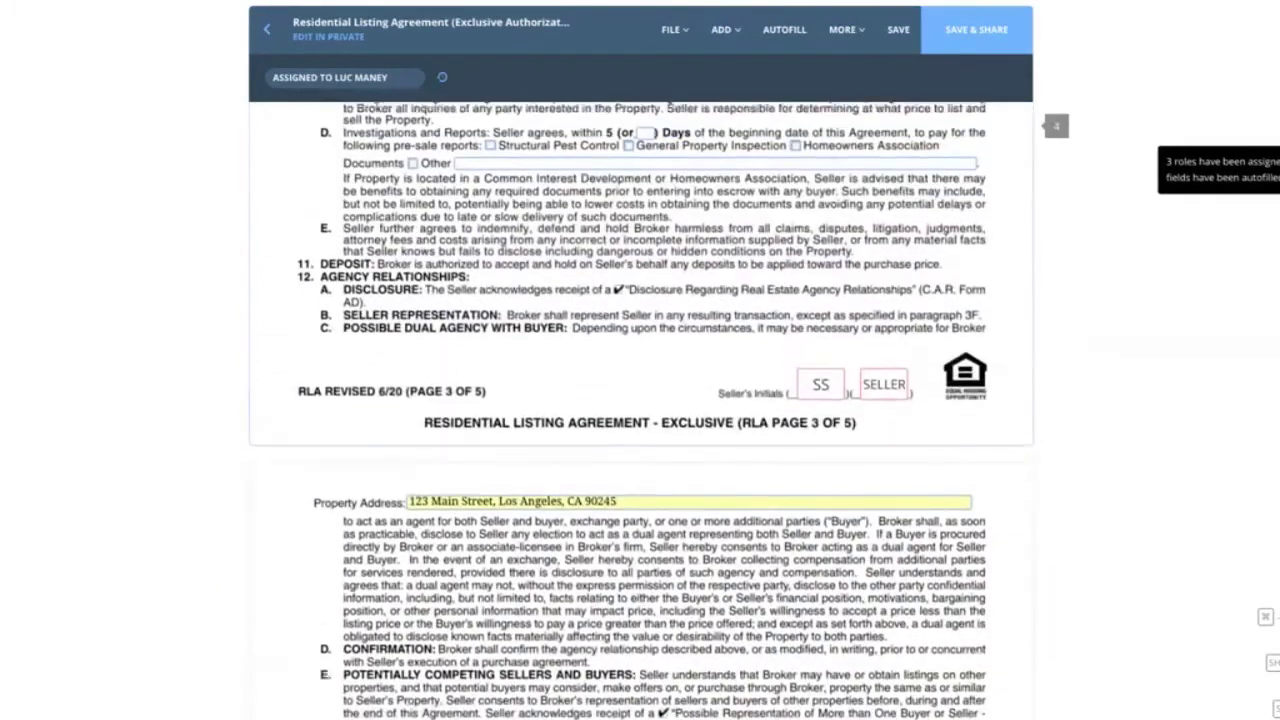
pyautogui.scroll(1, 640, 410)
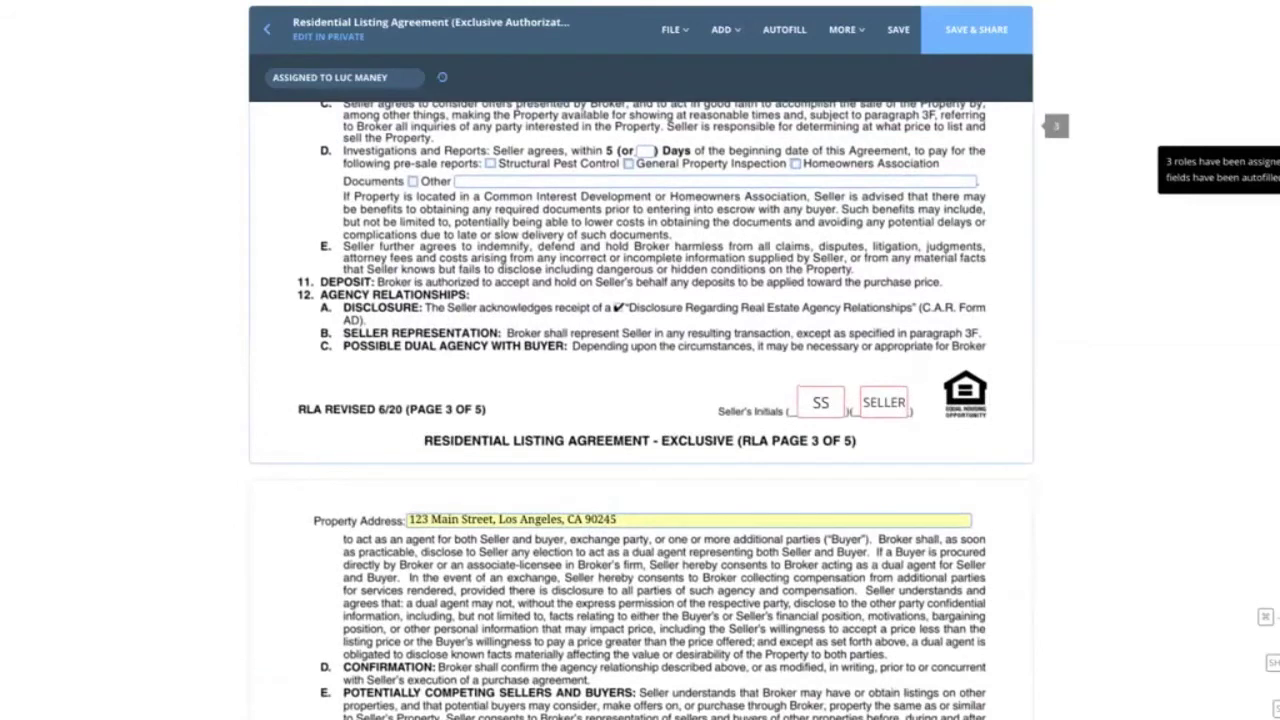
pyautogui.scroll(10, 640, 410)
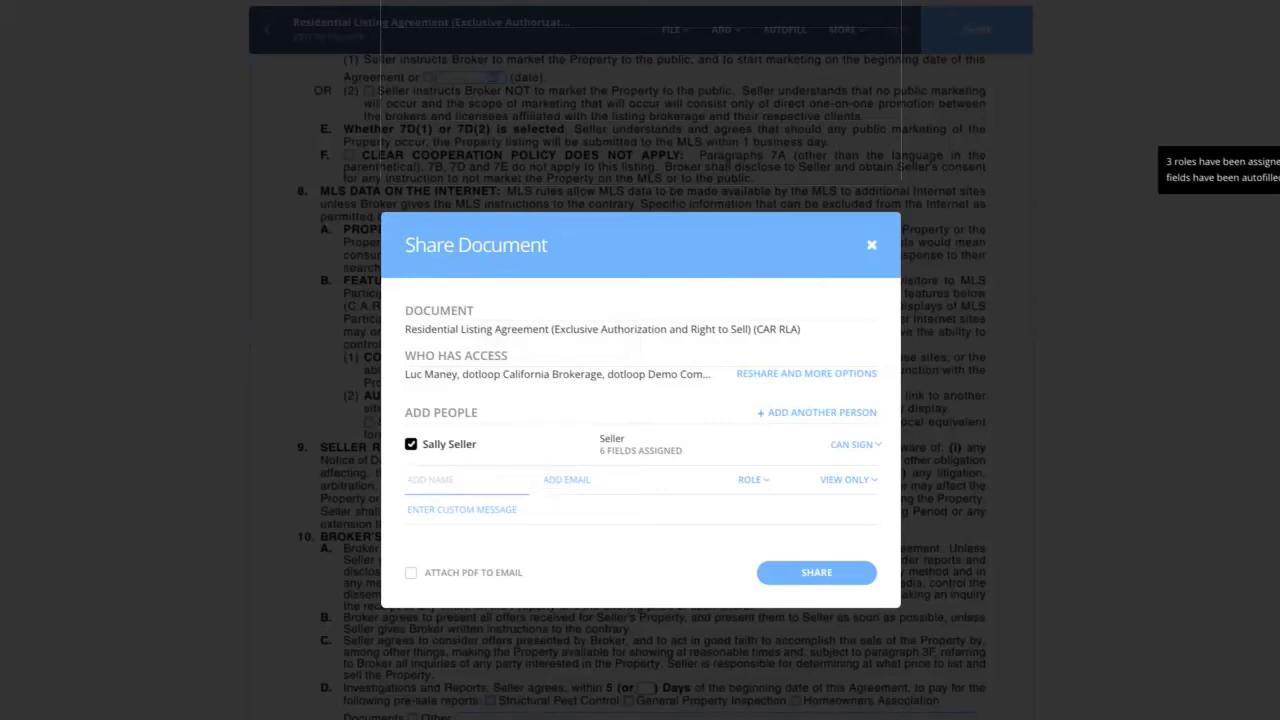
pyautogui.click(462, 510)
pyautogui.write('Please')
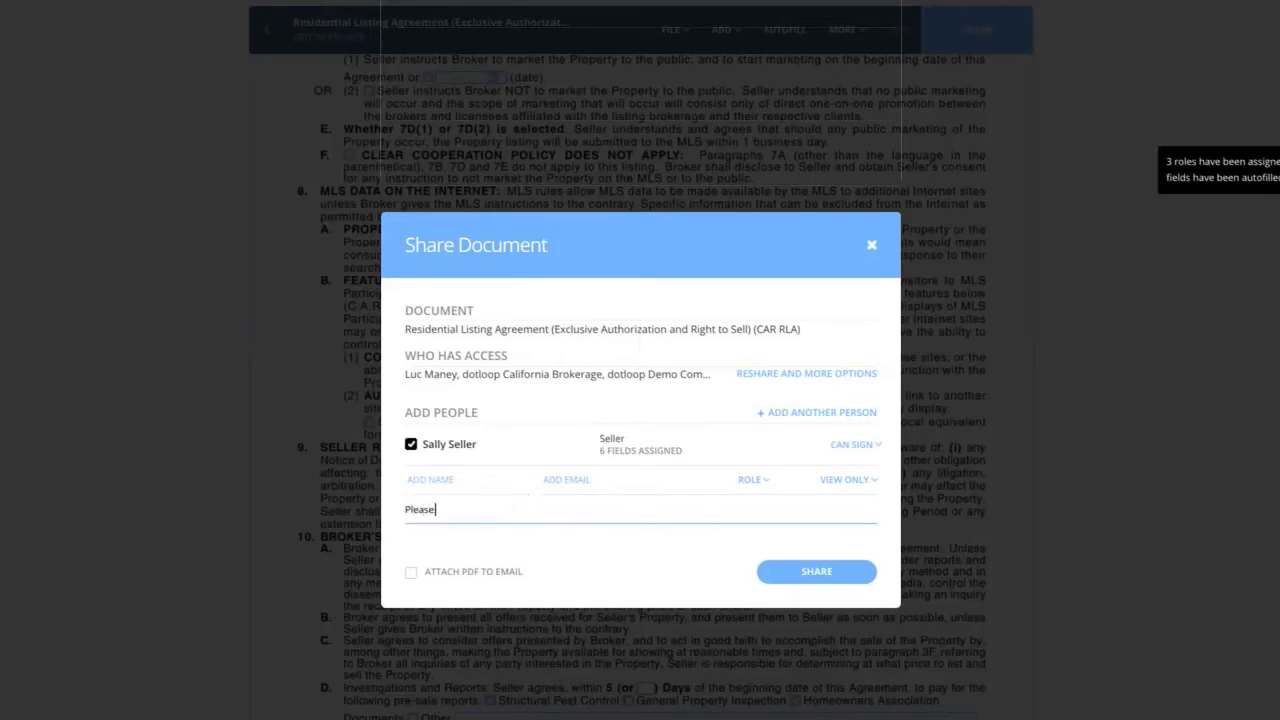
pyautogui.write(' review and sign...')
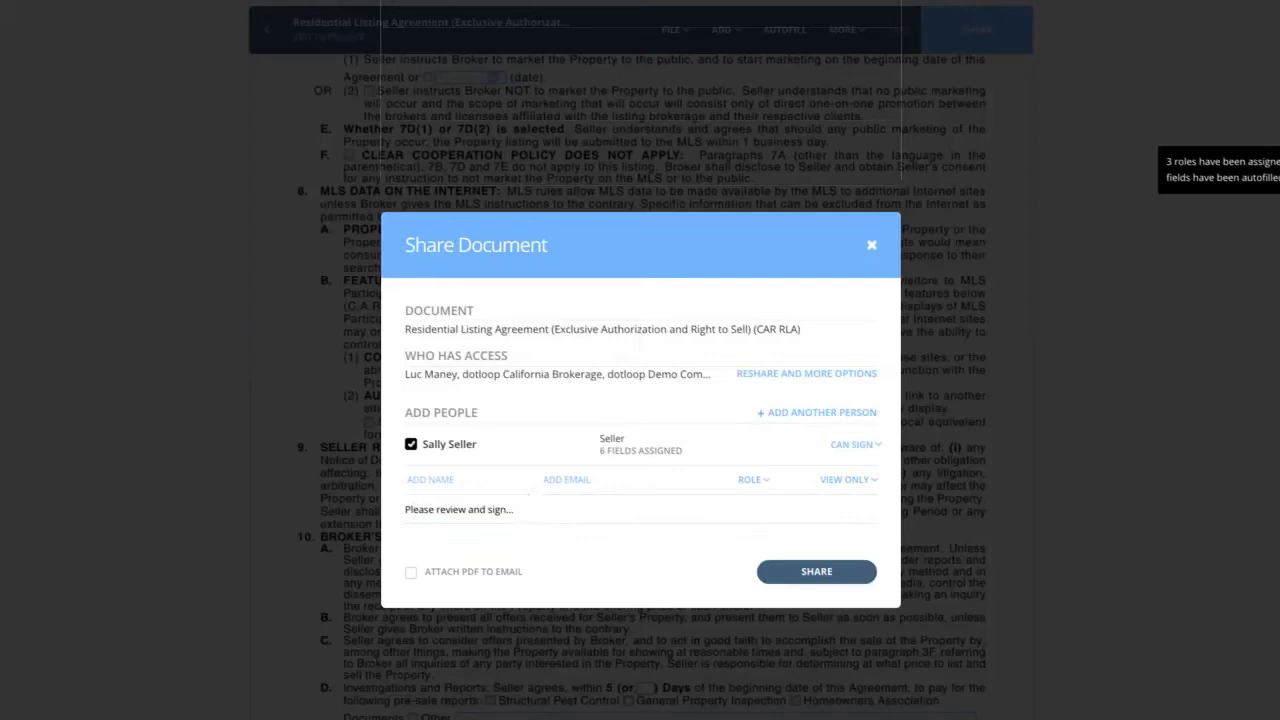
pyautogui.click(817, 572)
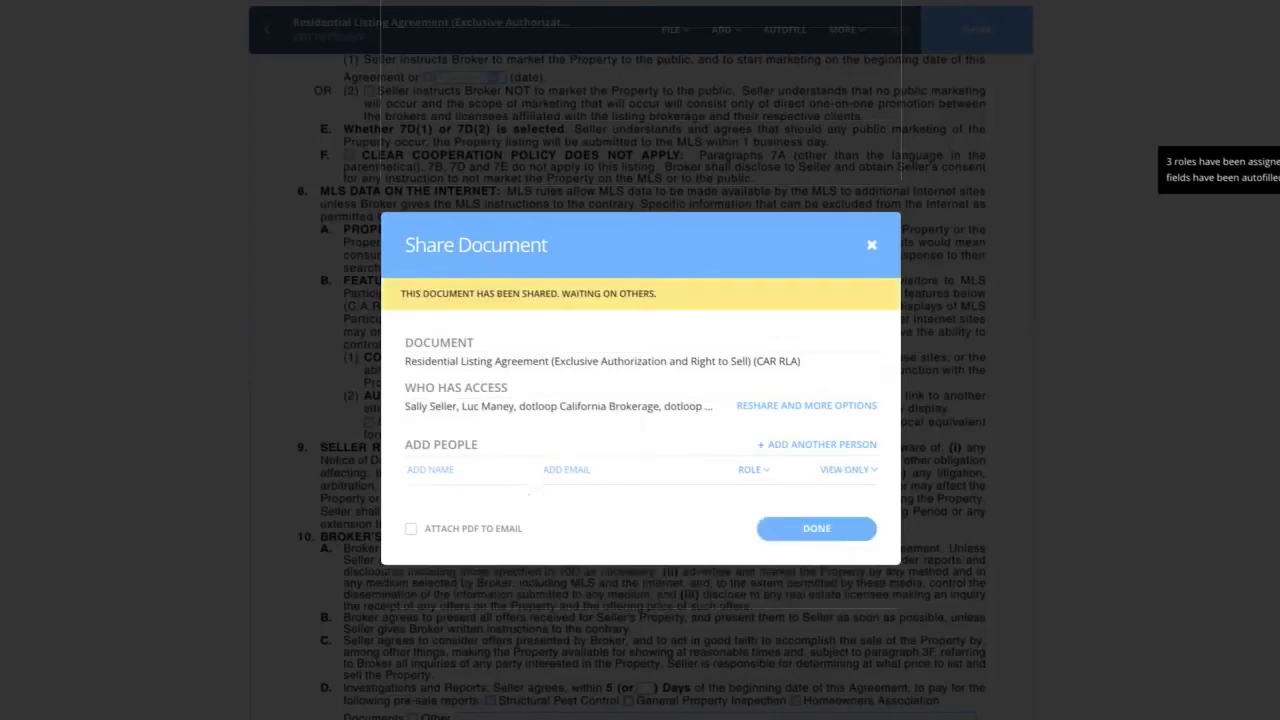
# Step: Finish sharing and return to the loop's document list to check the Residential Listing Agreement's signing status
pyautogui.click(817, 529)
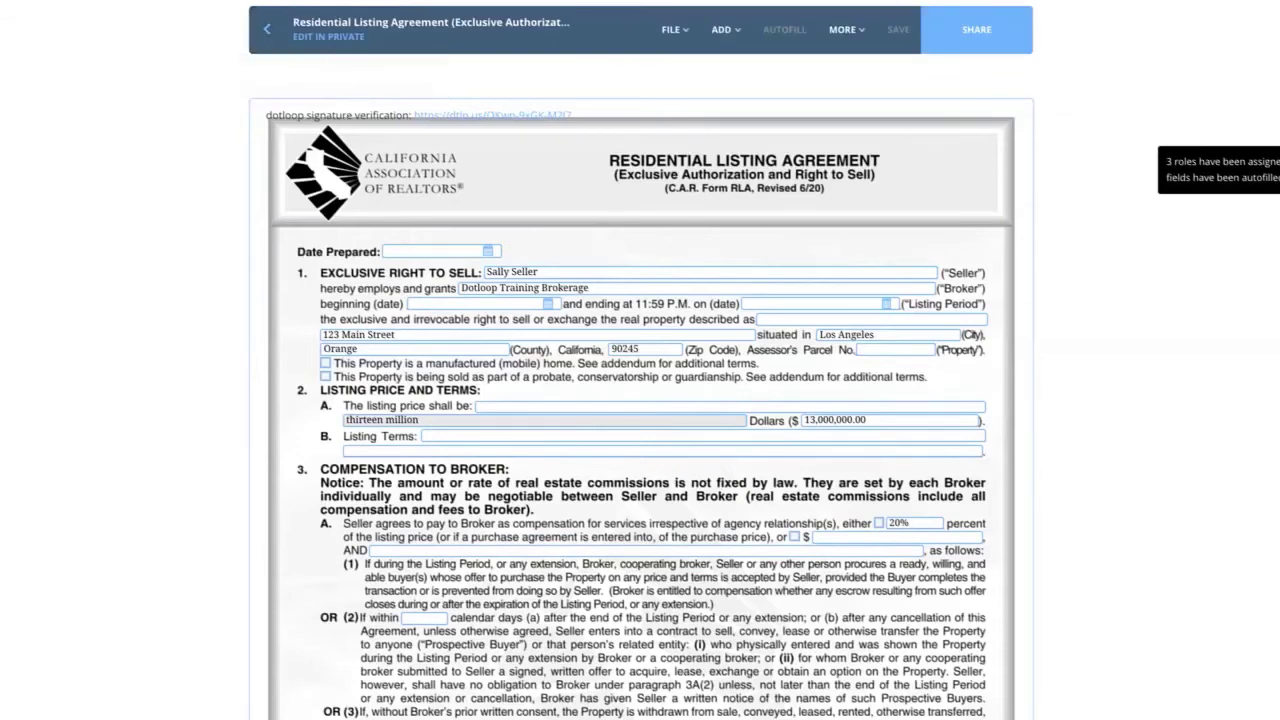
pyautogui.click(267, 29)
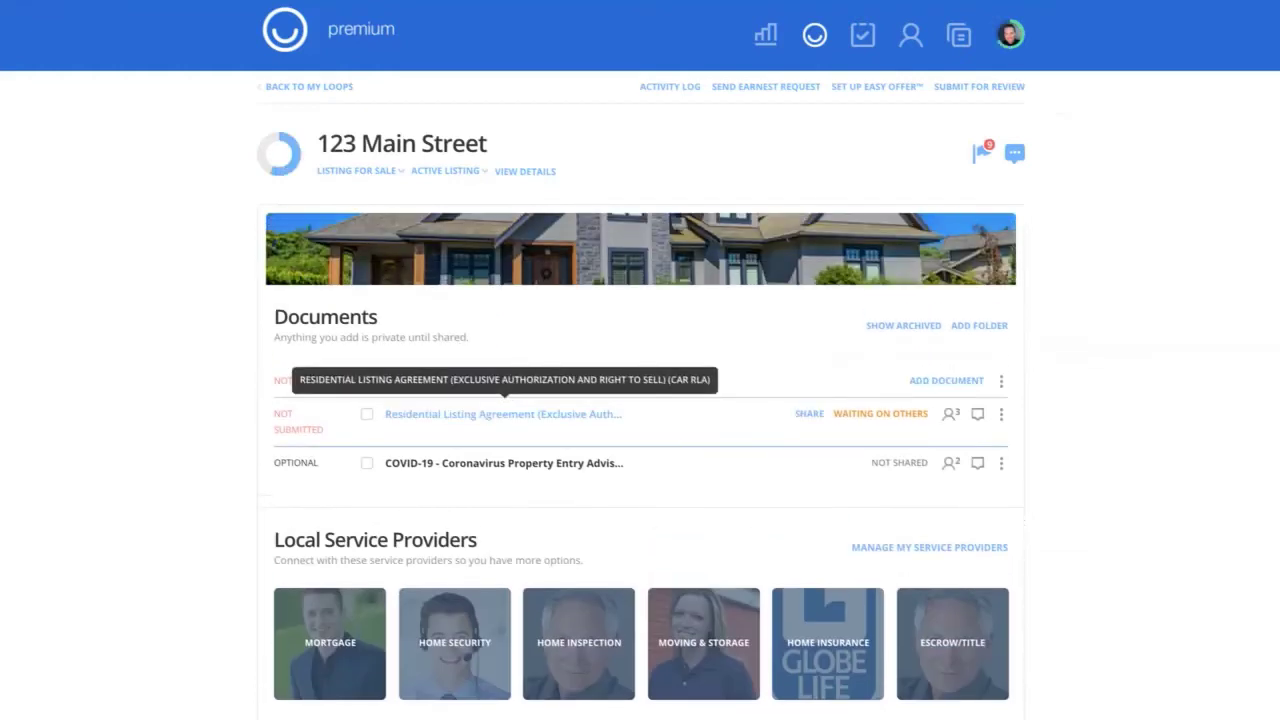
pyautogui.moveTo(881, 414)
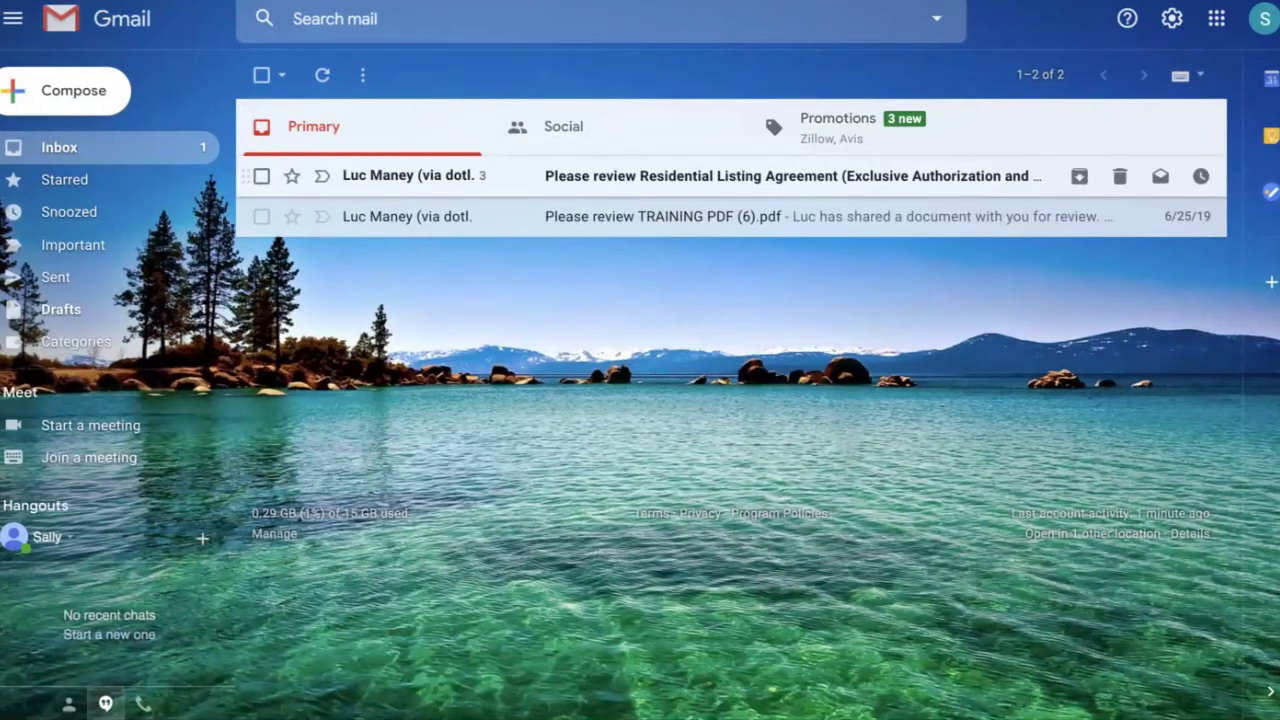
# Step: In the seller's Gmail inbox, open the newest message in the Residential Listing Agreement review conversation and view the shared document
pyautogui.click(690, 176)
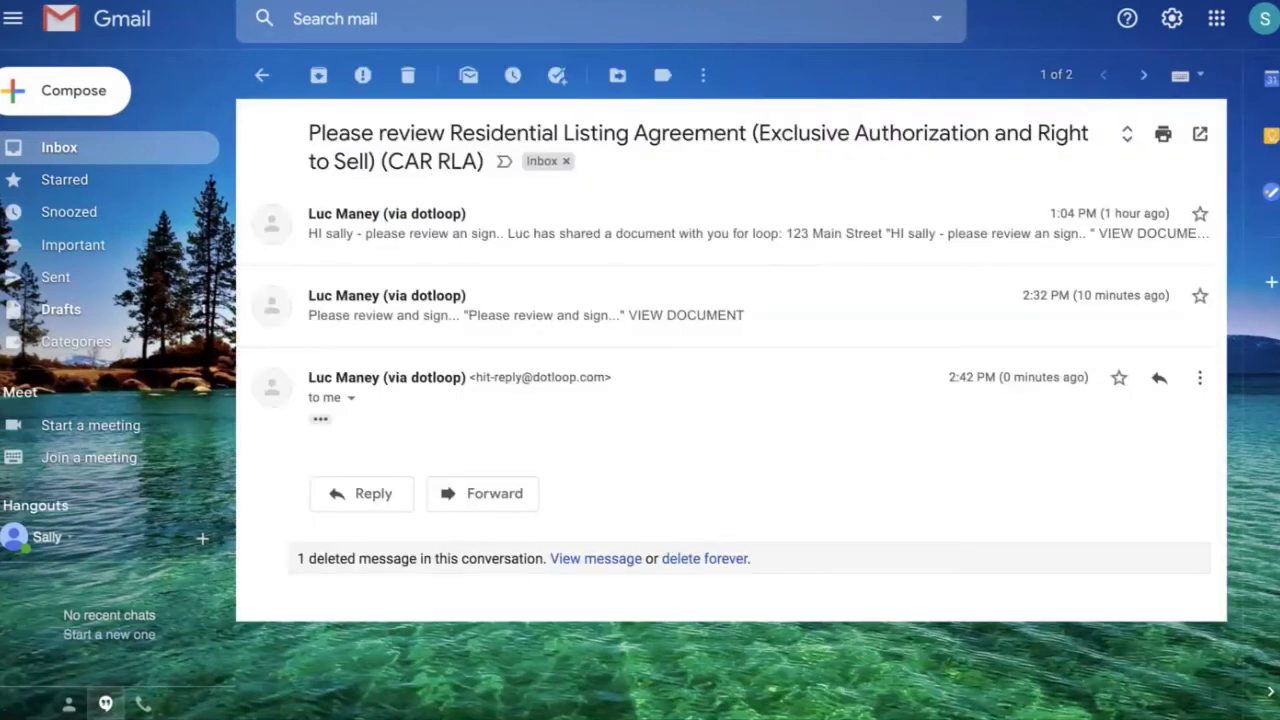
pyautogui.click(320, 419)
pyautogui.scroll(-4, 730, 410)
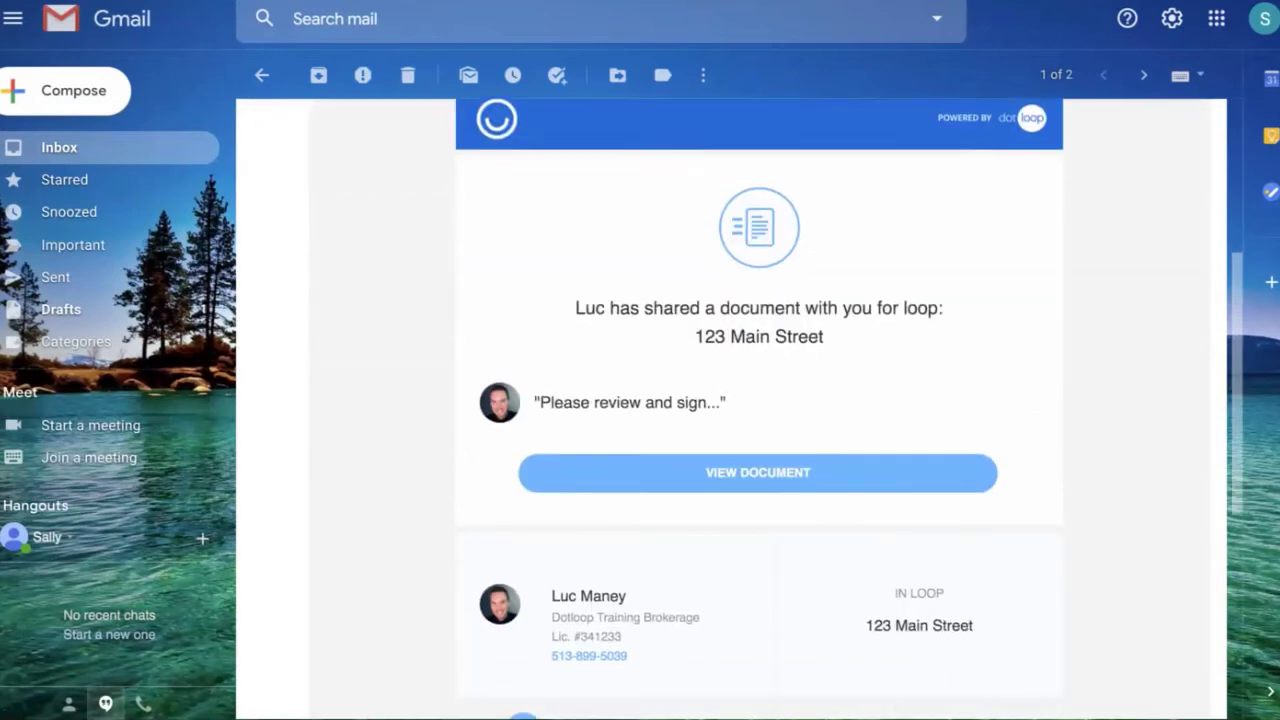
pyautogui.scroll(4, 730, 410)
pyautogui.scroll(-4, 730, 410)
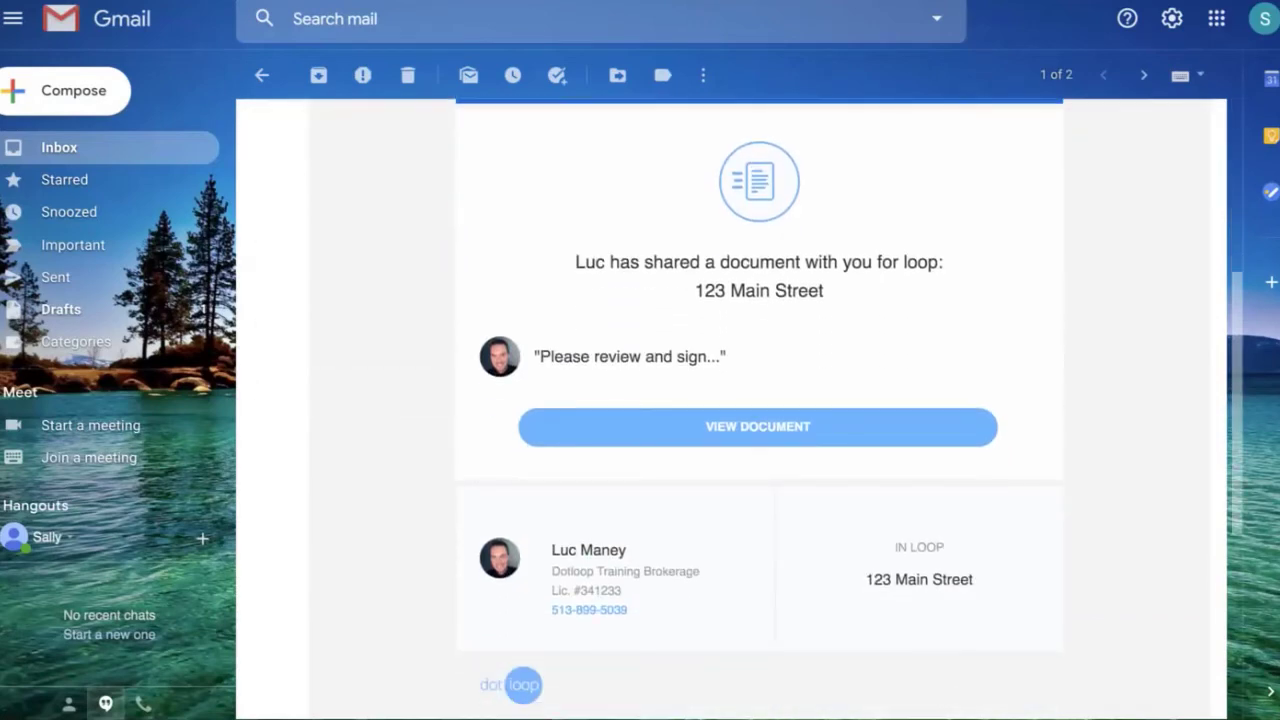
pyautogui.scroll(-2, 758, 409)
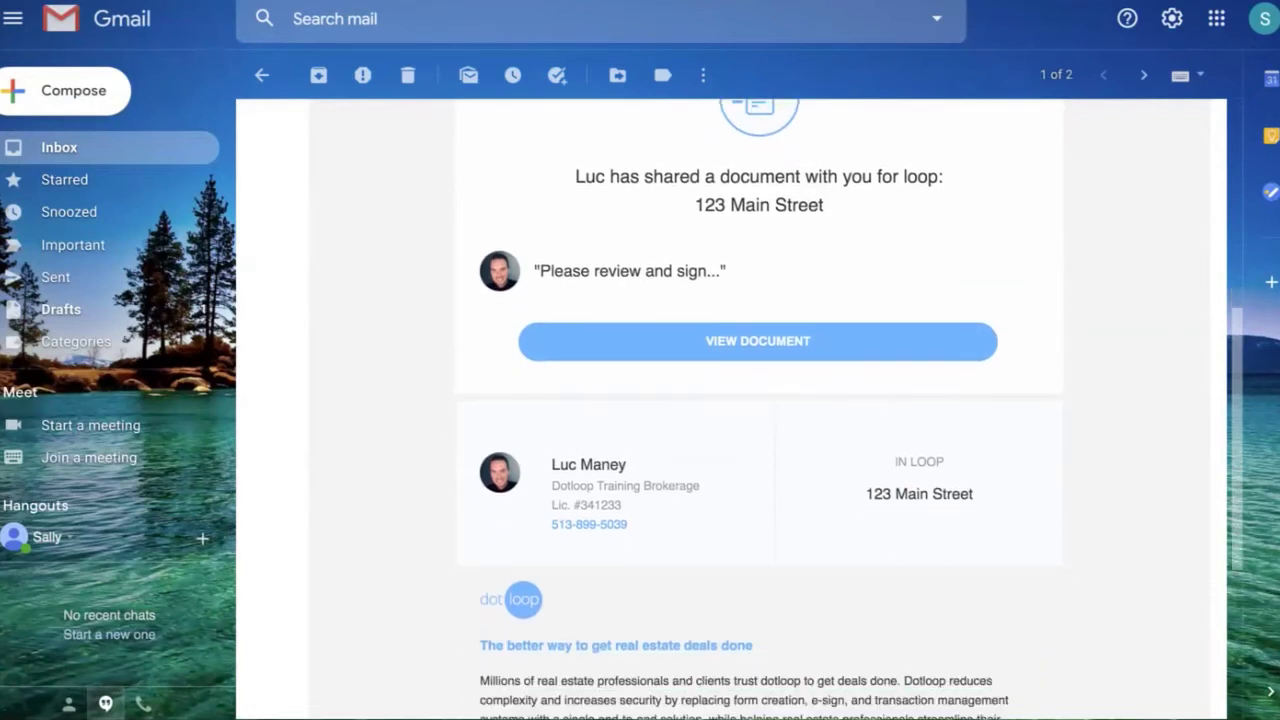
pyautogui.scroll(-2, 758, 409)
pyautogui.scroll(1, 758, 409)
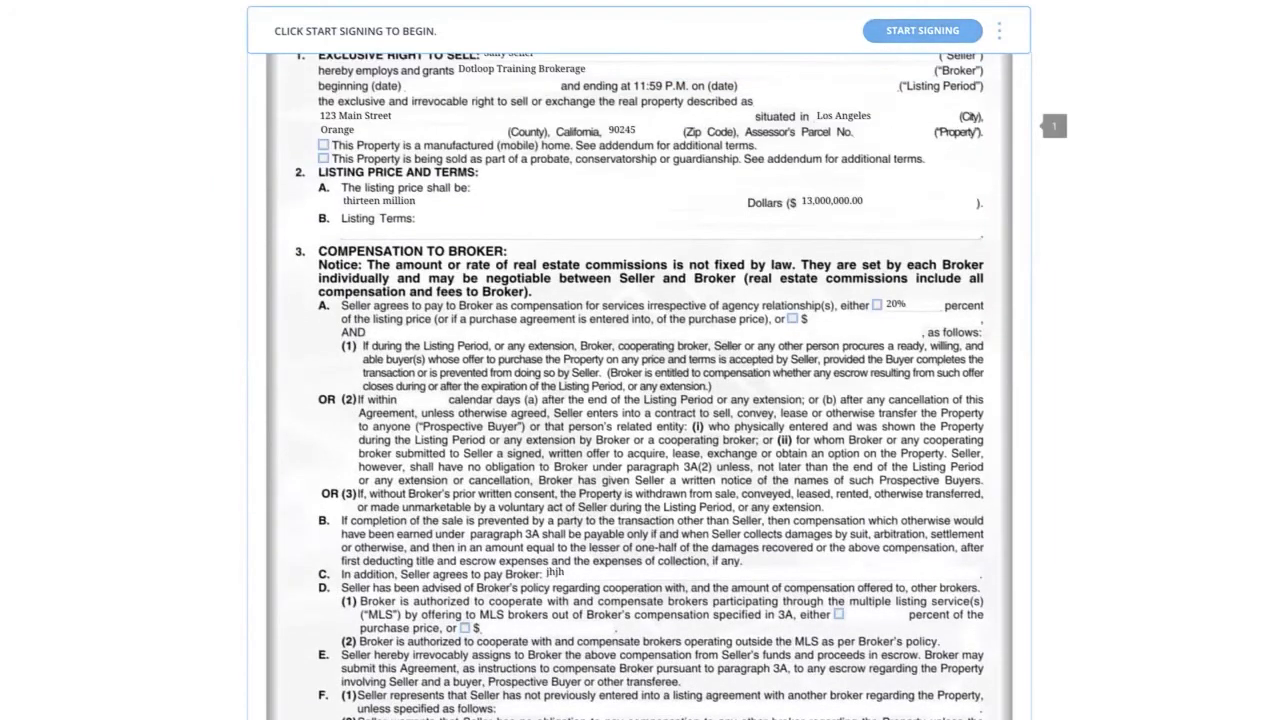
# Step: Start signing as the seller and adopt the typed signature to initial page 1
pyautogui.click(922, 31)
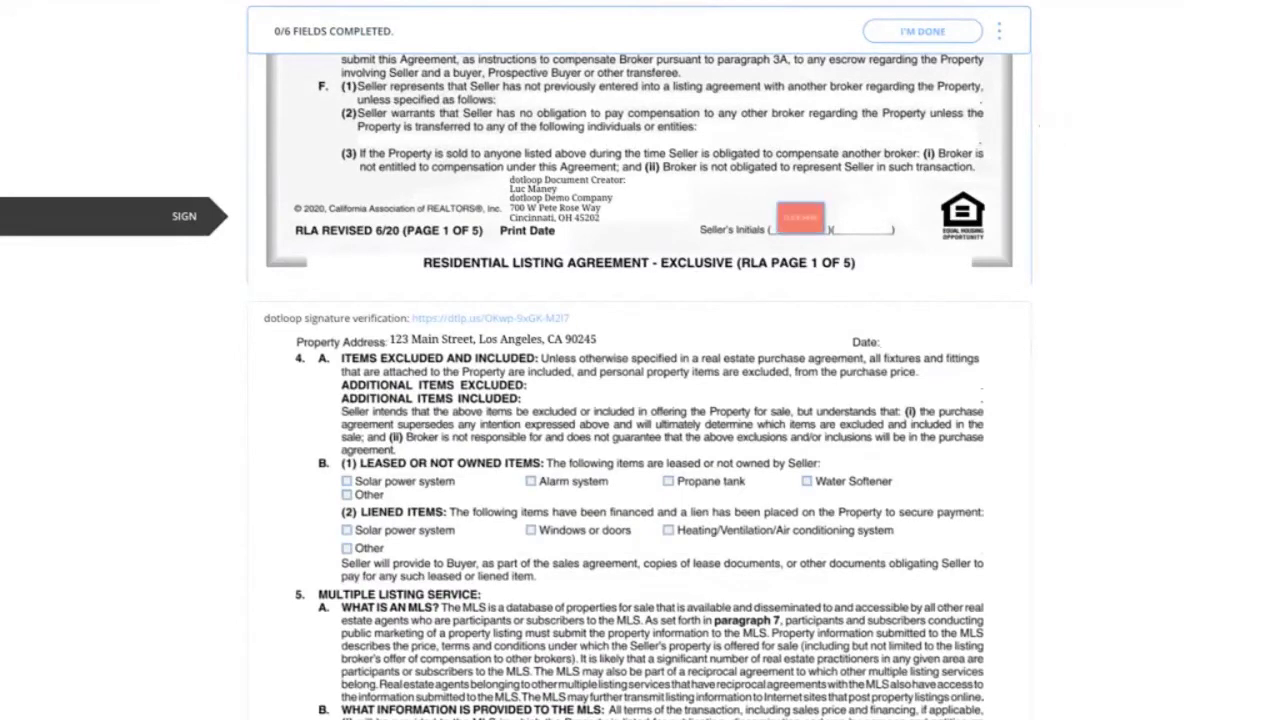
pyautogui.click(801, 218)
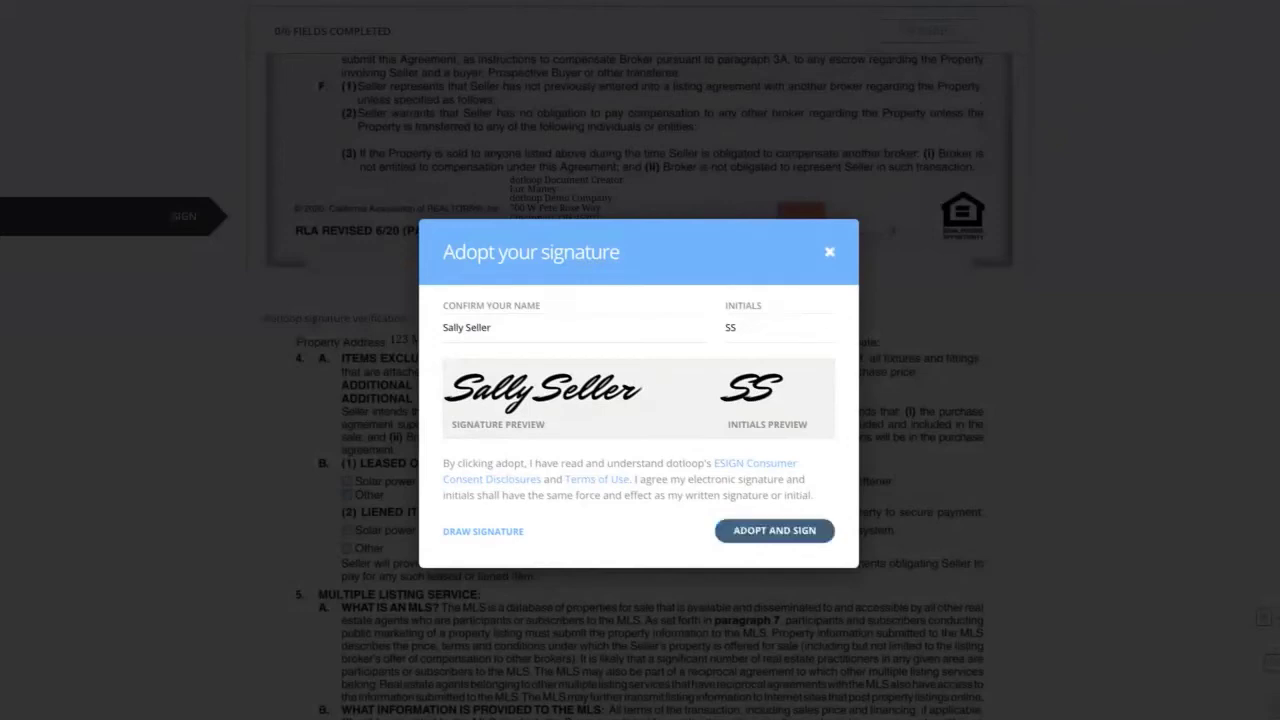
pyautogui.click(774, 530)
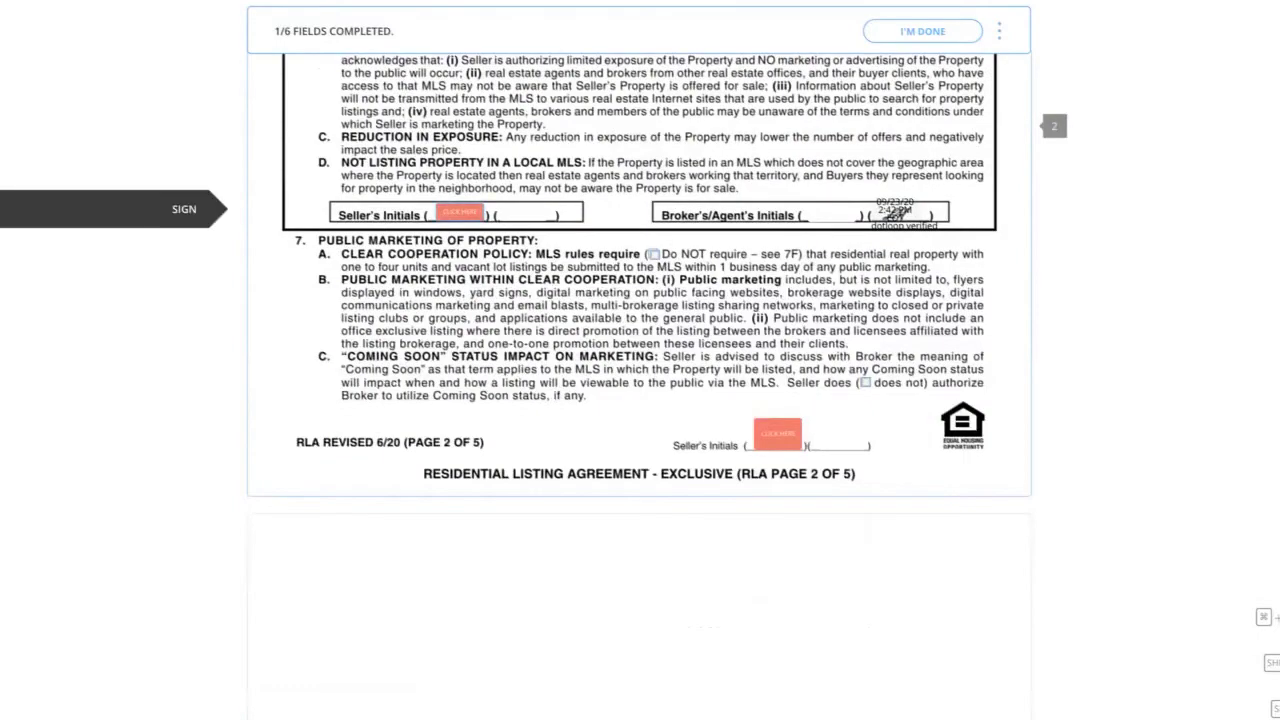
# Step: Initial the seller's fields in section 6 on page 2 and at the foot of pages 2, 3 and 4
pyautogui.scroll(8, 639, 386)
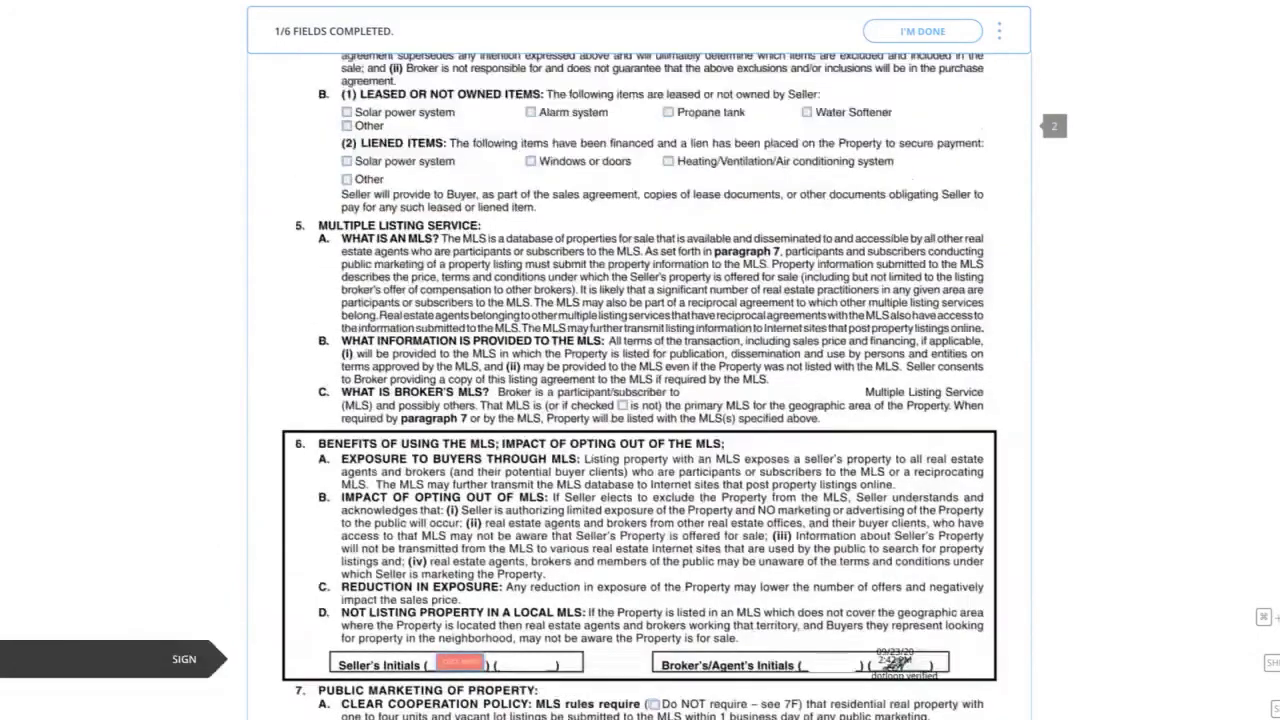
pyautogui.scroll(-6, 639, 386)
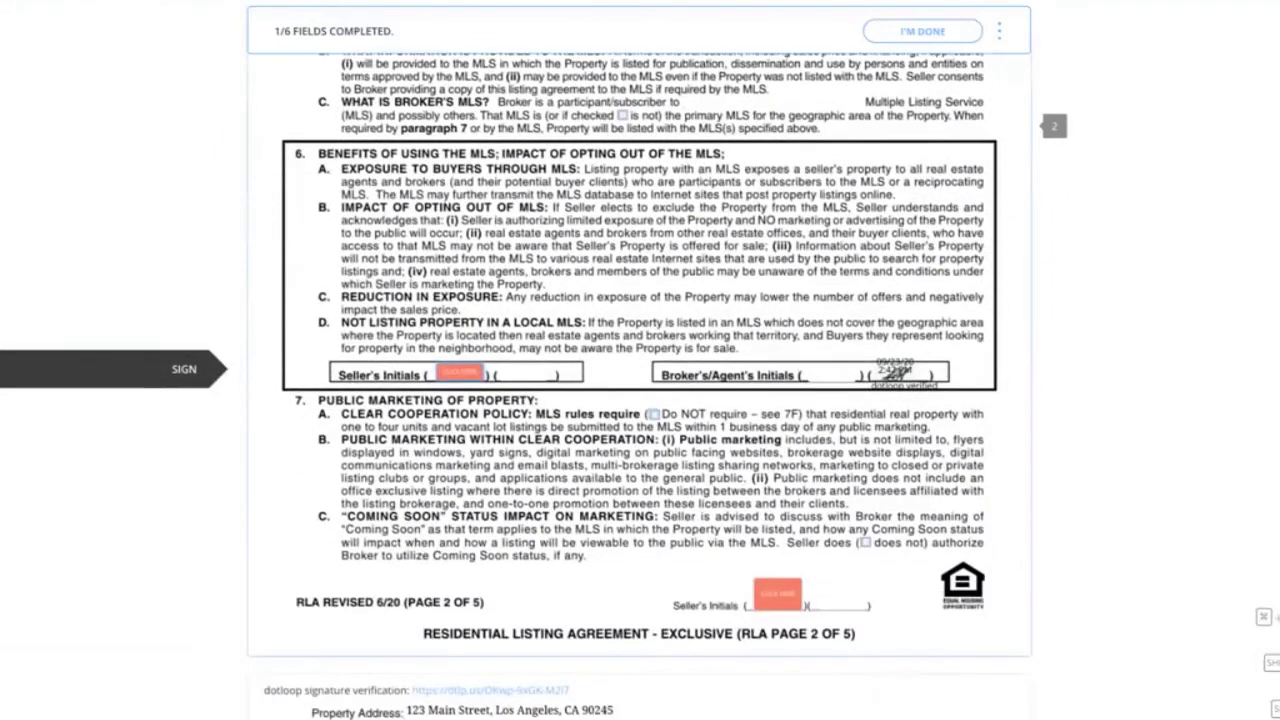
pyautogui.click(459, 372)
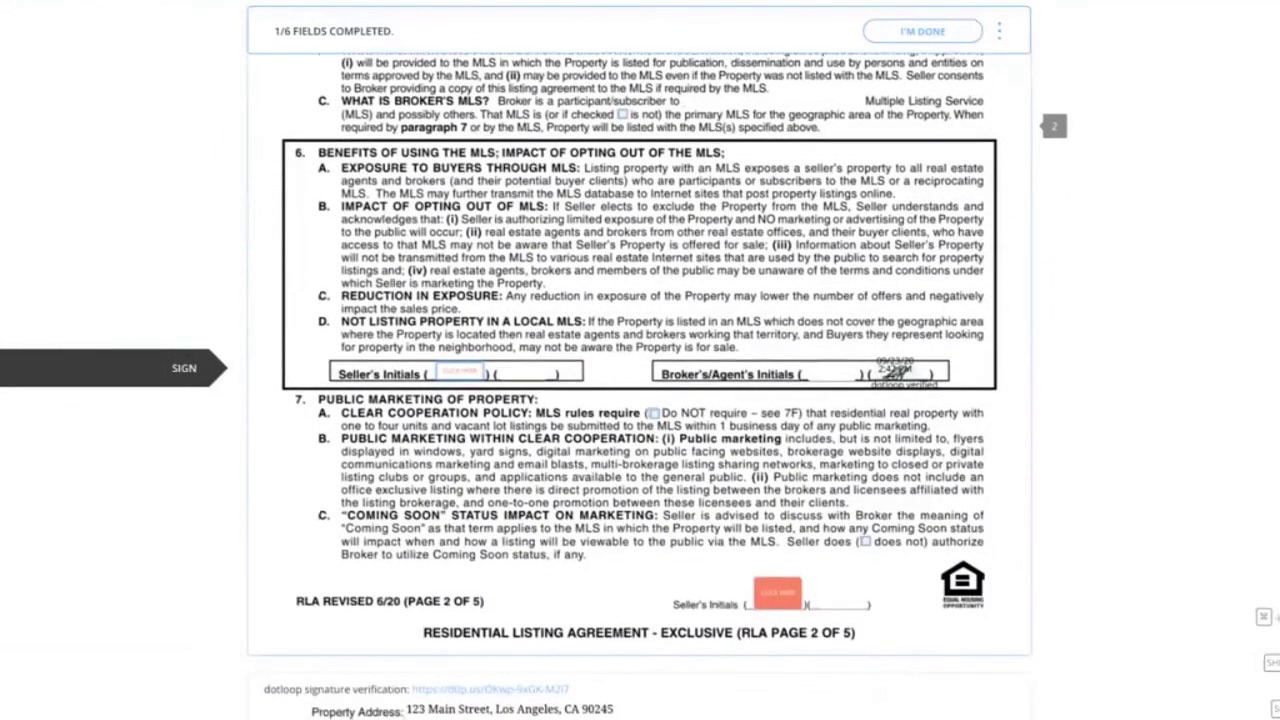
pyautogui.scroll(2, 639, 386)
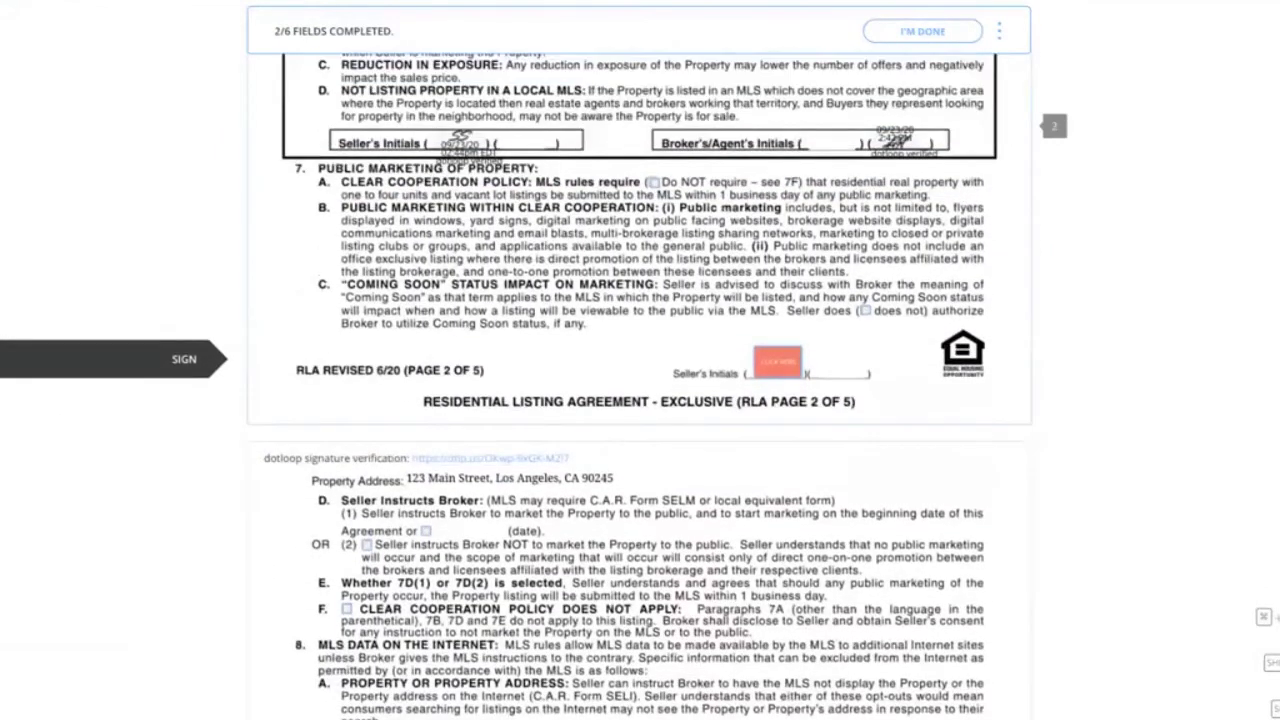
pyautogui.scroll(-2, 639, 386)
pyautogui.click(777, 237)
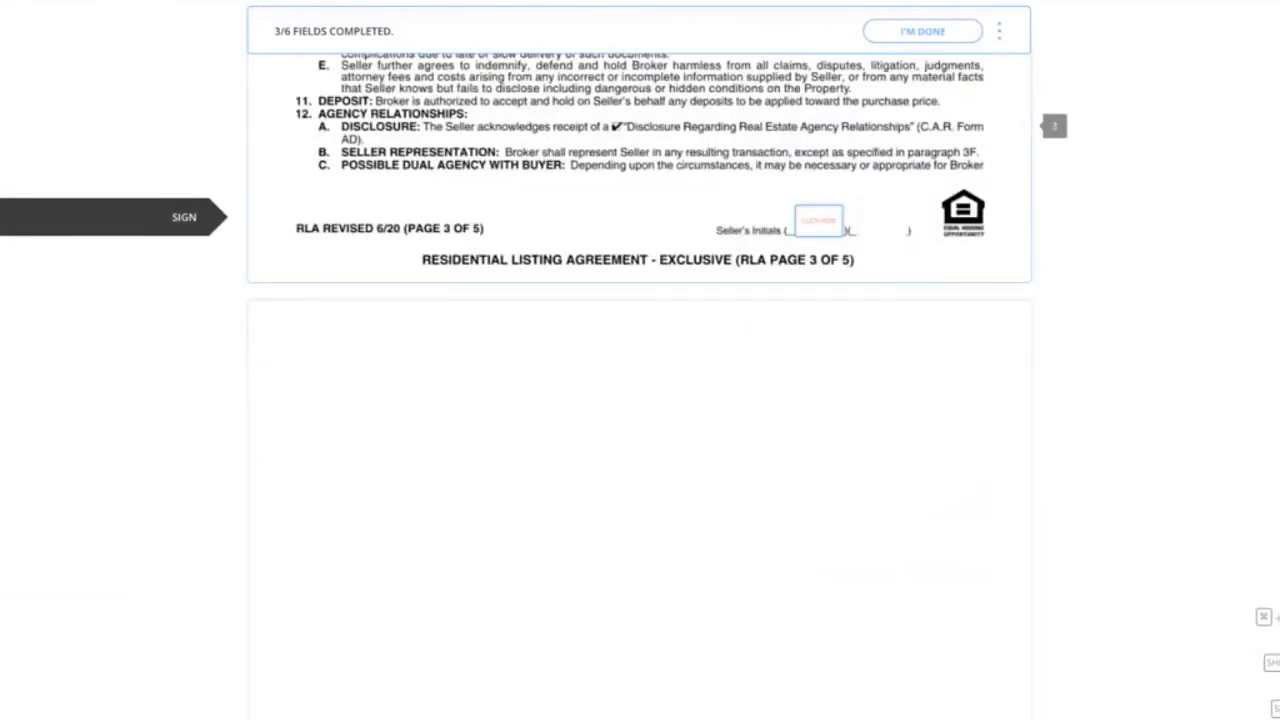
pyautogui.click(819, 221)
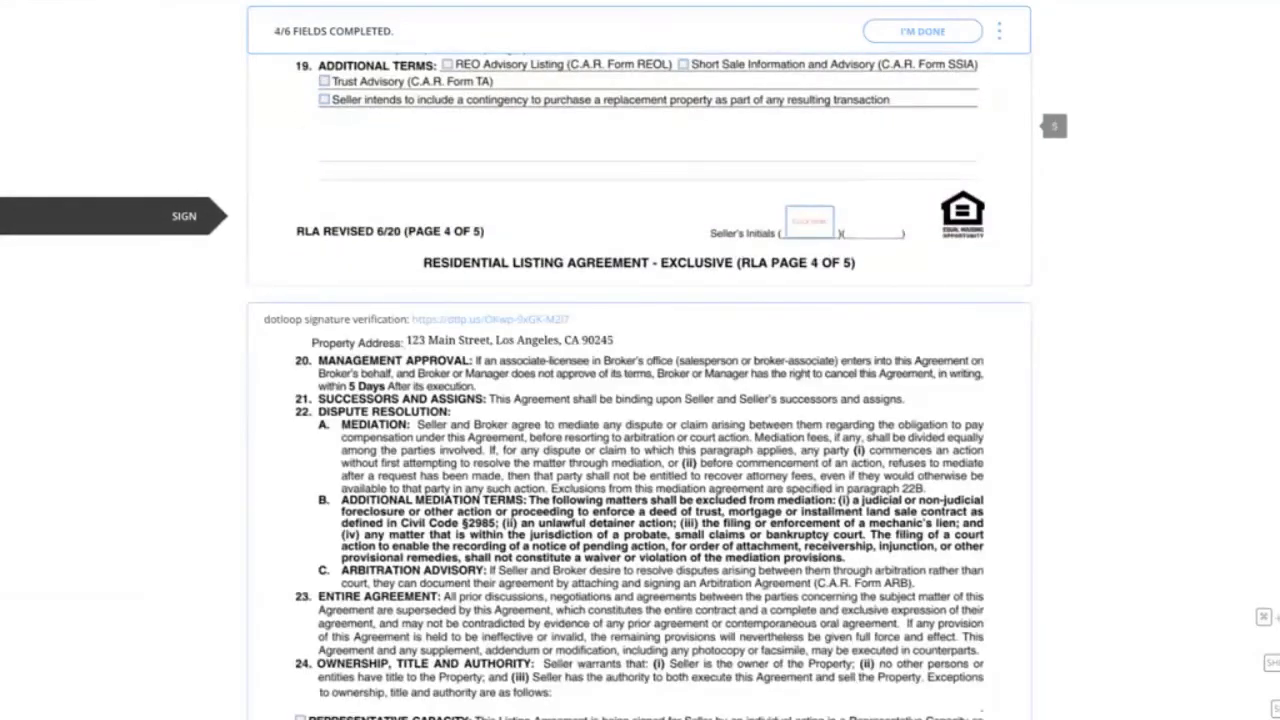
pyautogui.click(809, 221)
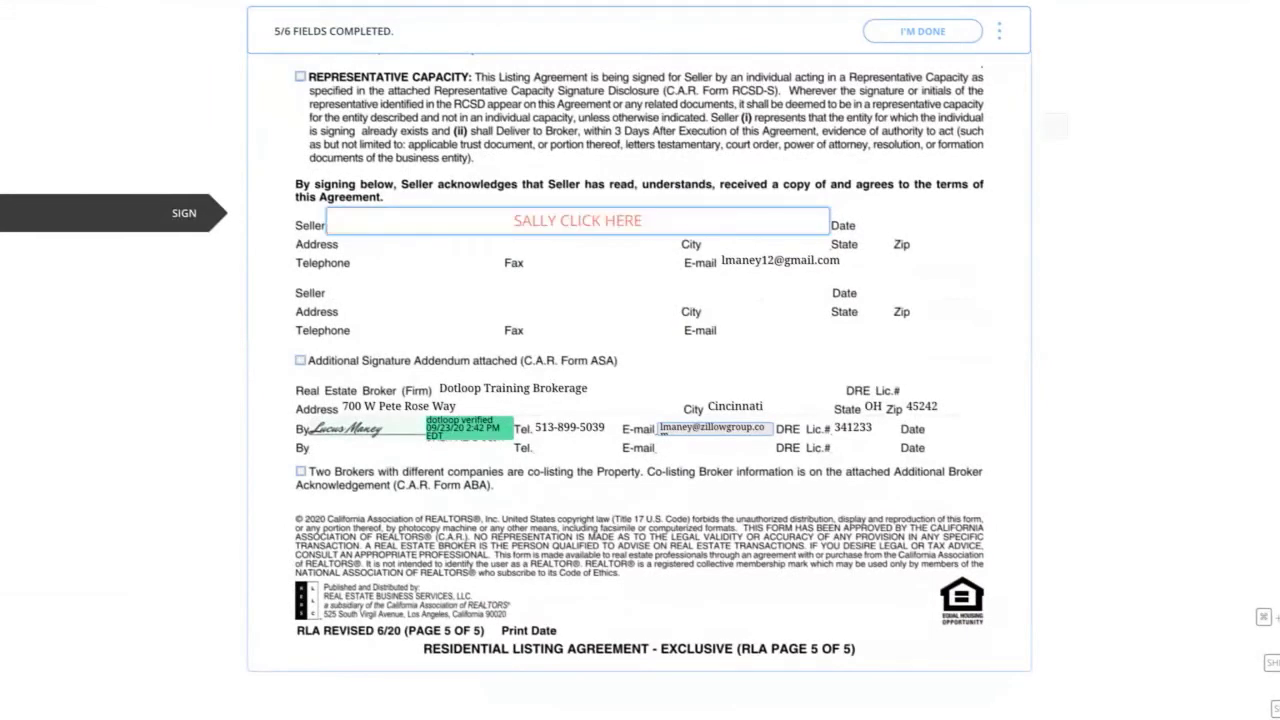
# Step: Sign the seller's signature field on page 5, finish signing, and view the signed-agreement confirmation email in the seller's Gmail inbox
pyautogui.click(577, 221)
pyautogui.scroll(1, 640, 350)
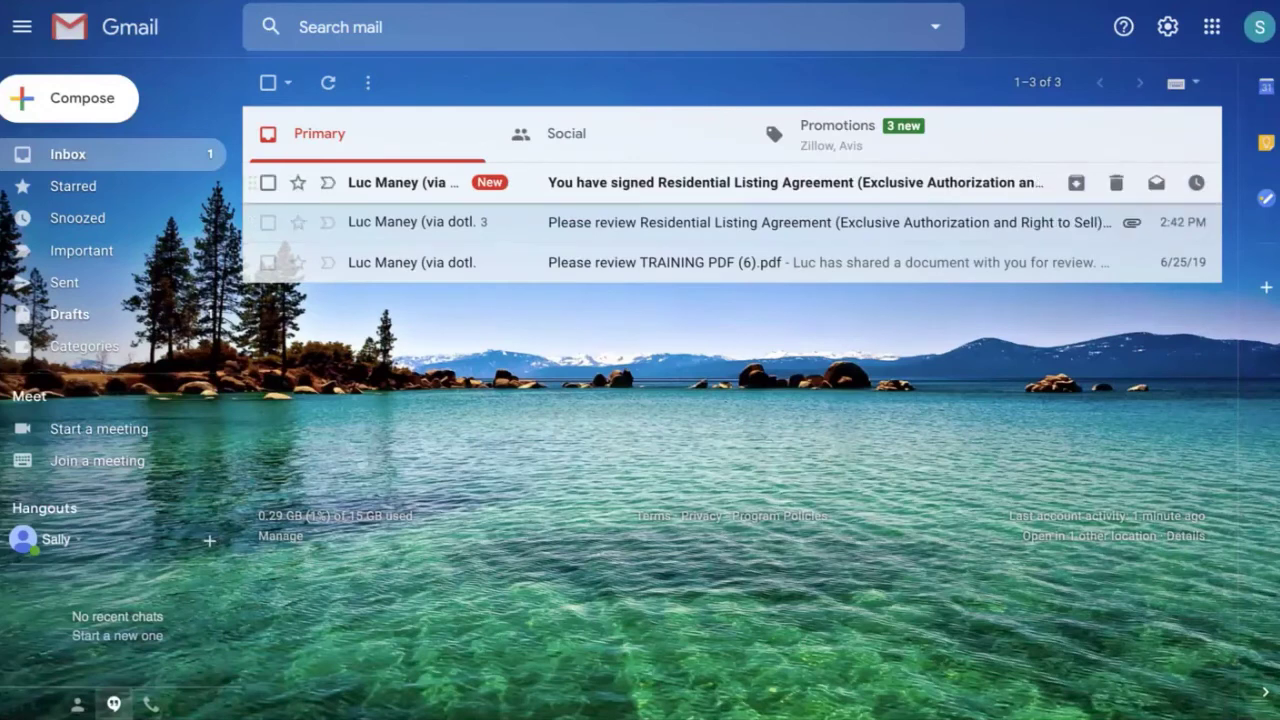
pyautogui.click(700, 182)
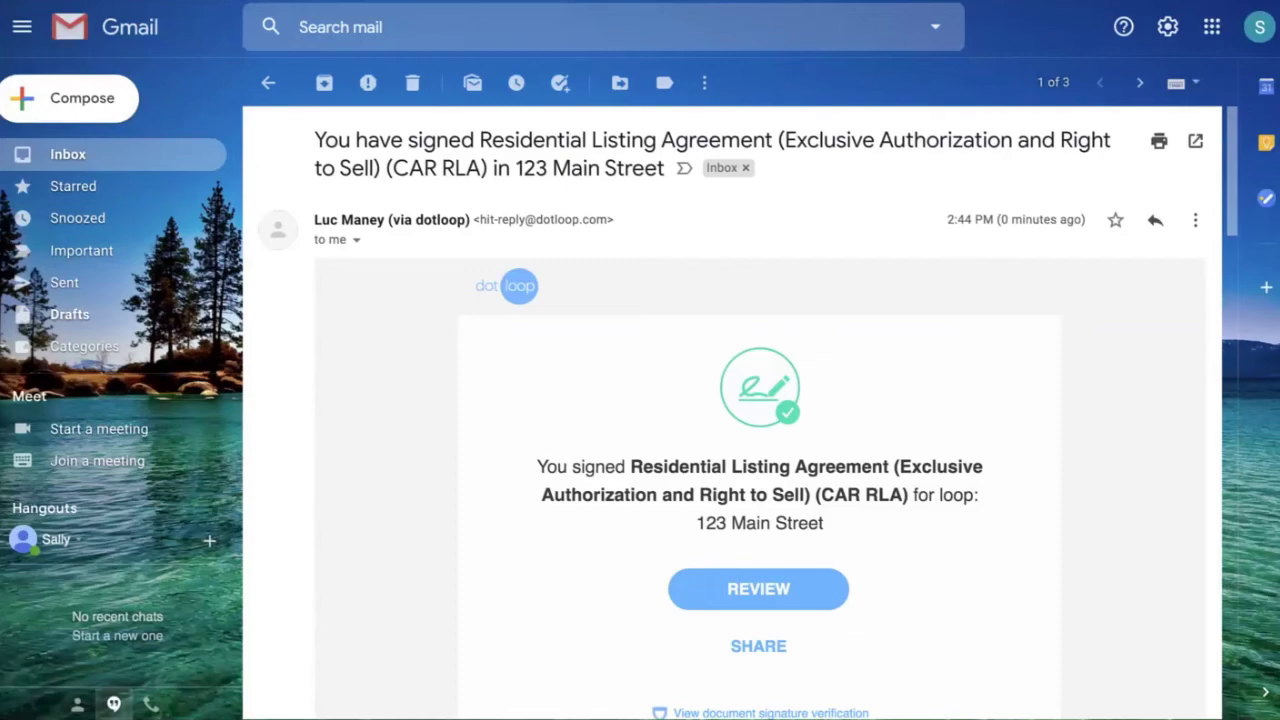
pyautogui.scroll(-3, 760, 400)
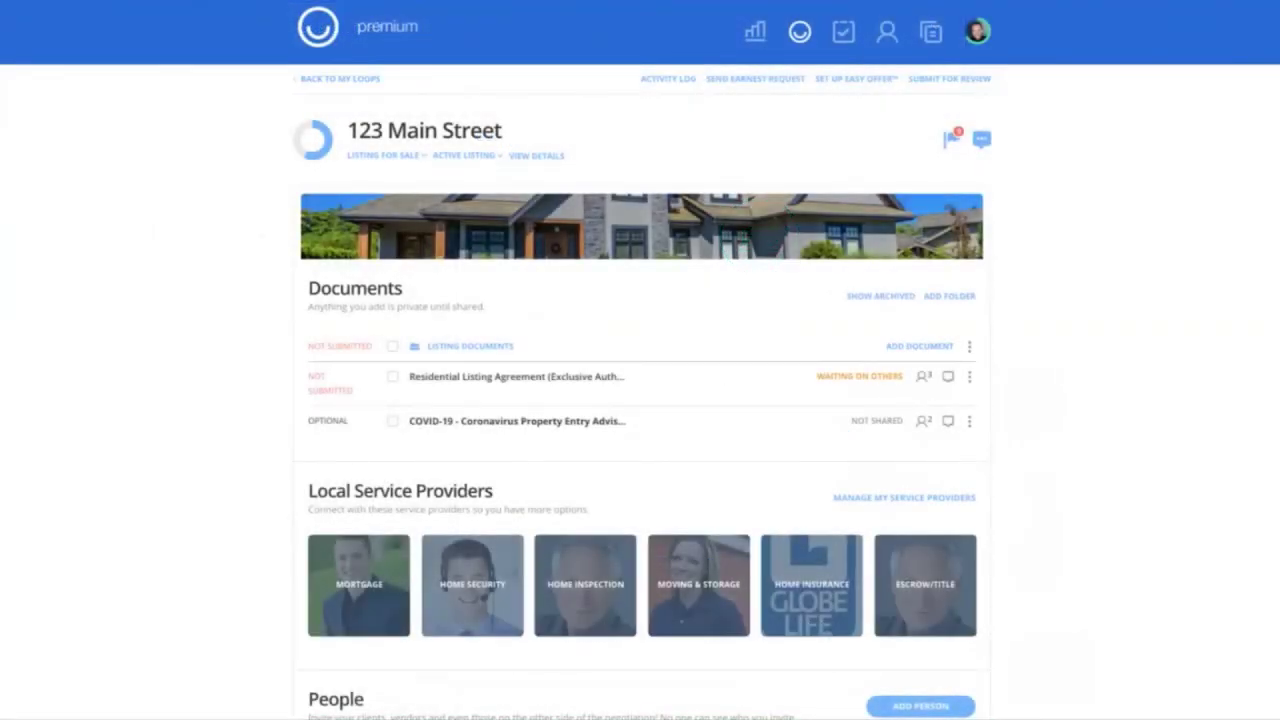
# Step: In the 123 Main Street dotloop loop, open the Residential Listing Agreement, review the seller's initials and return to the document list
pyautogui.click(517, 377)
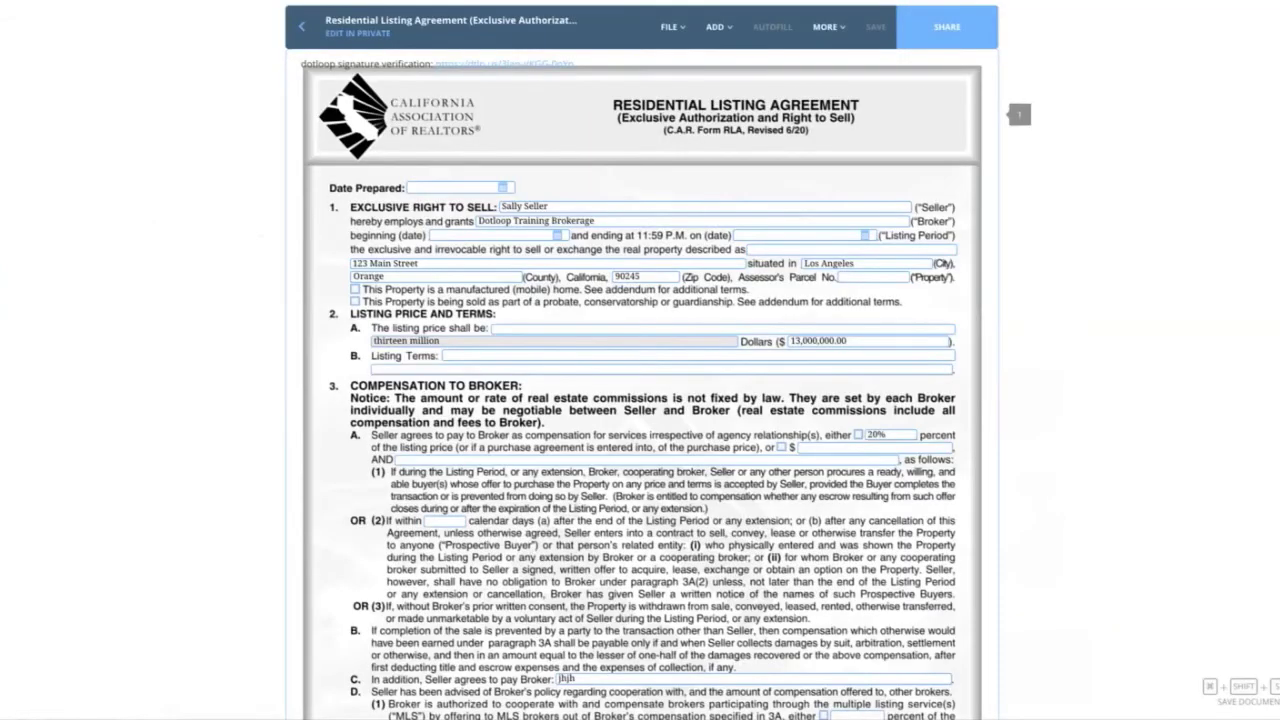
pyautogui.scroll(-5, 640, 400)
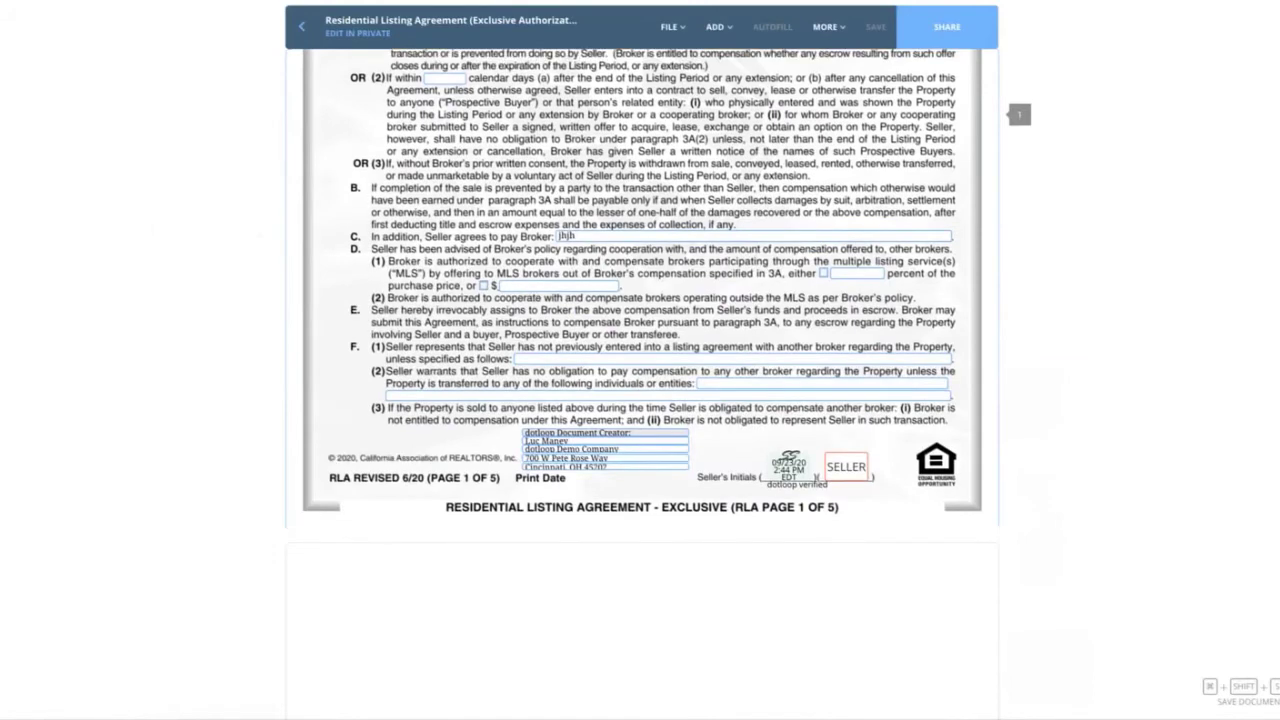
pyautogui.scroll(-1, 642, 384)
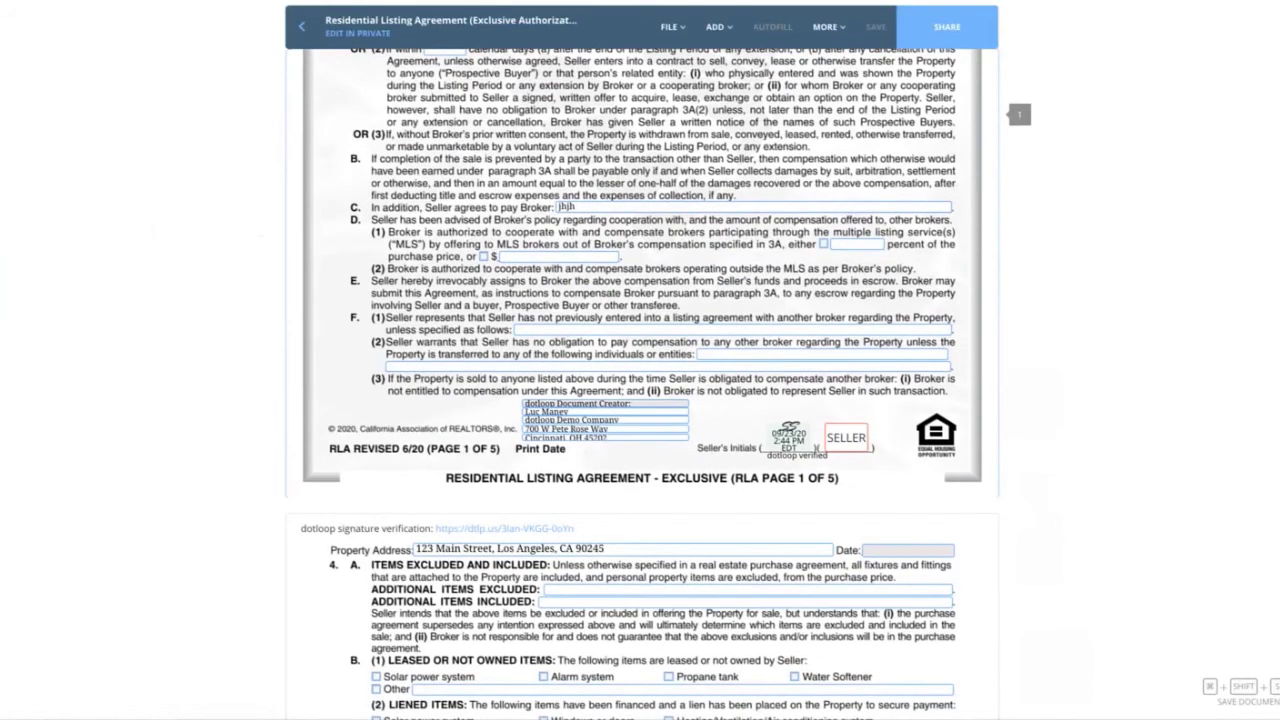
pyautogui.scroll(-10, 640, 400)
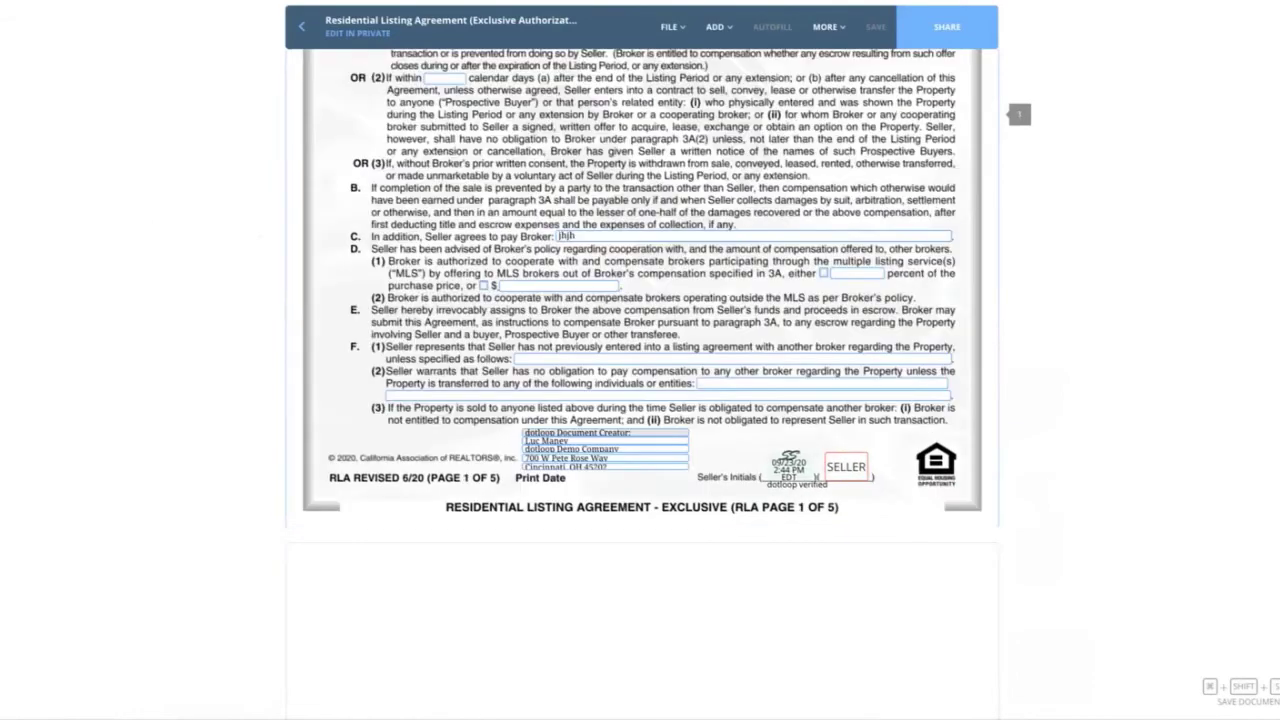
pyautogui.scroll(-1, 640, 400)
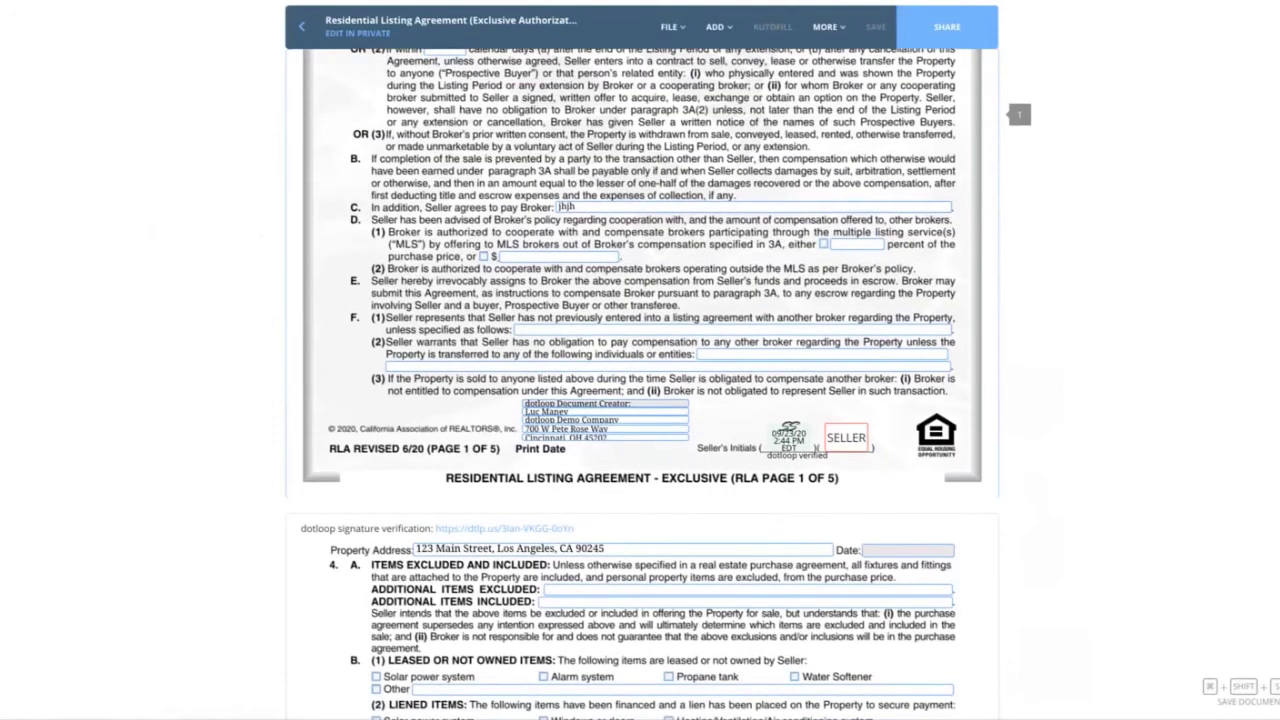
pyautogui.scroll(-15, 640, 400)
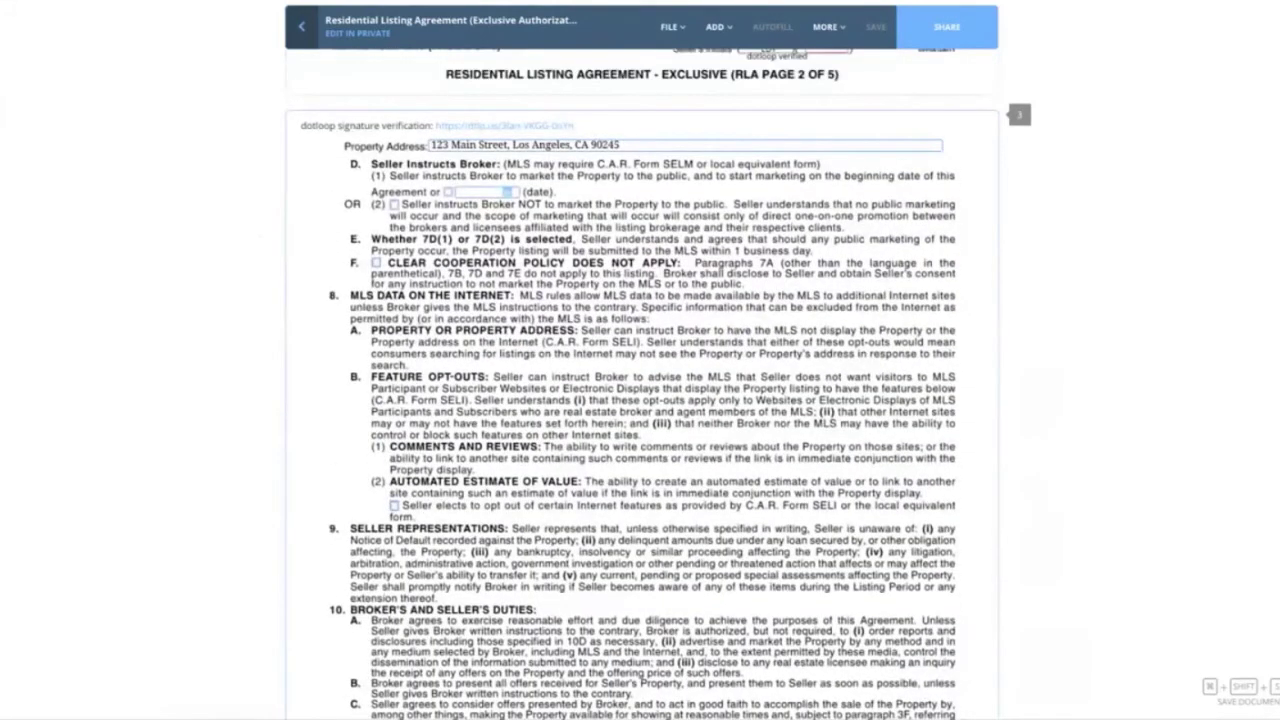
pyautogui.click(301, 27)
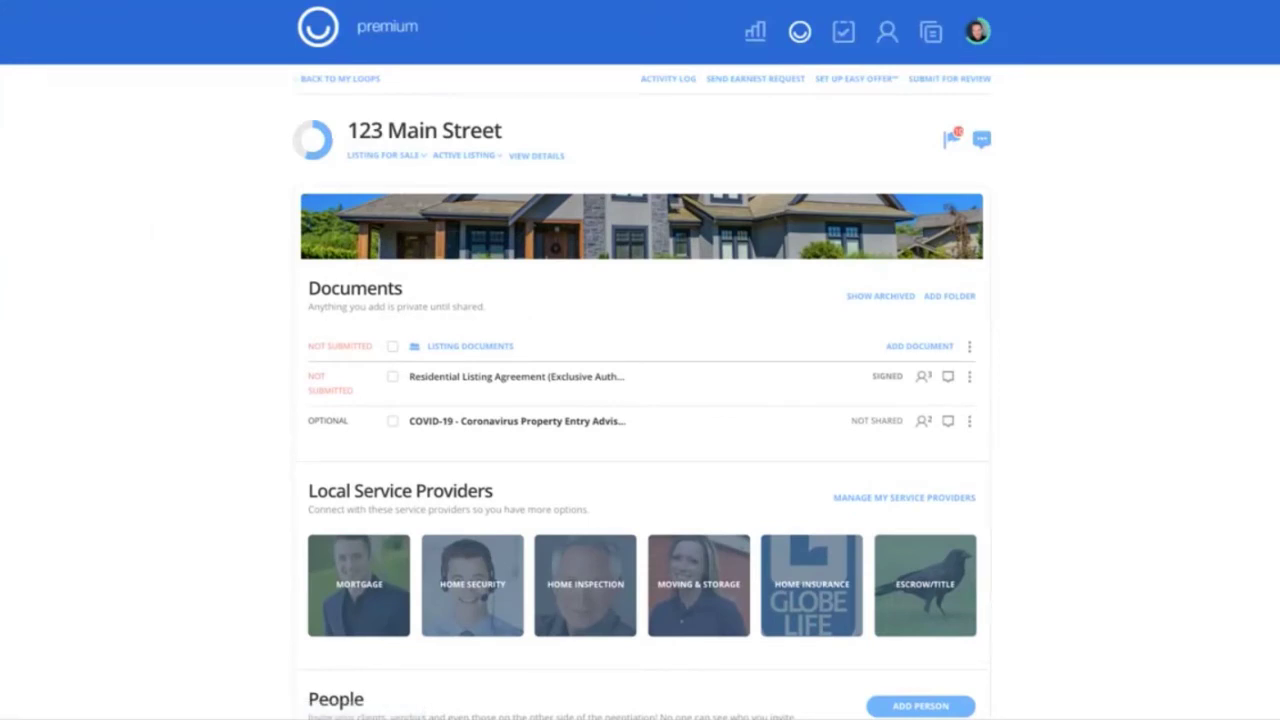
# Step: View the special offers for agents, brokers and teams on dotloop's C.A.R. Forms web page
pyautogui.click(977, 31)
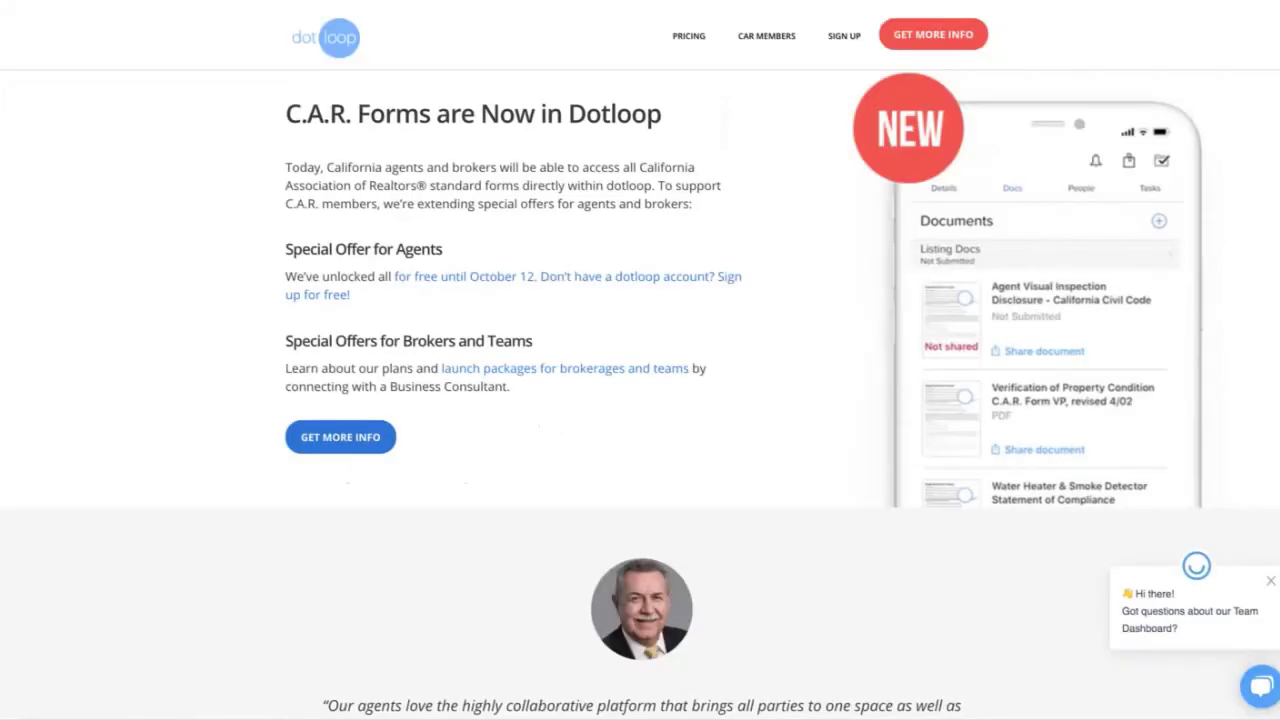
pyautogui.scroll(15, 640, 360)
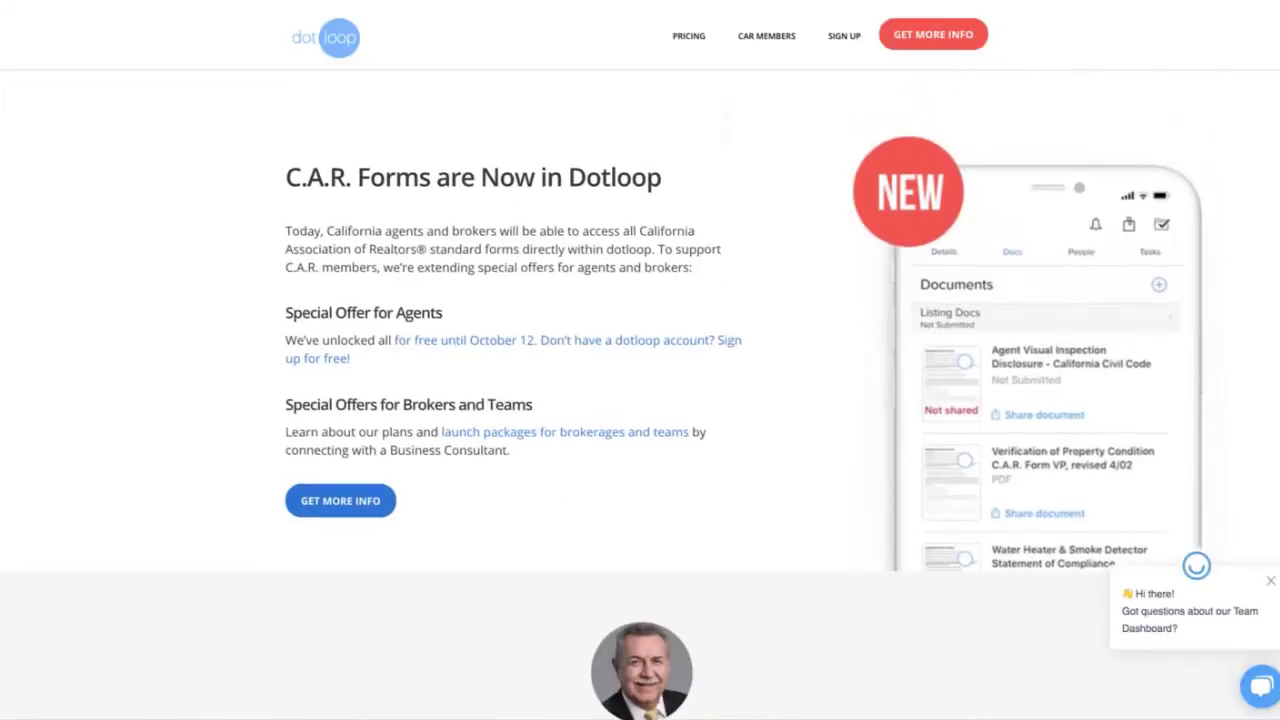